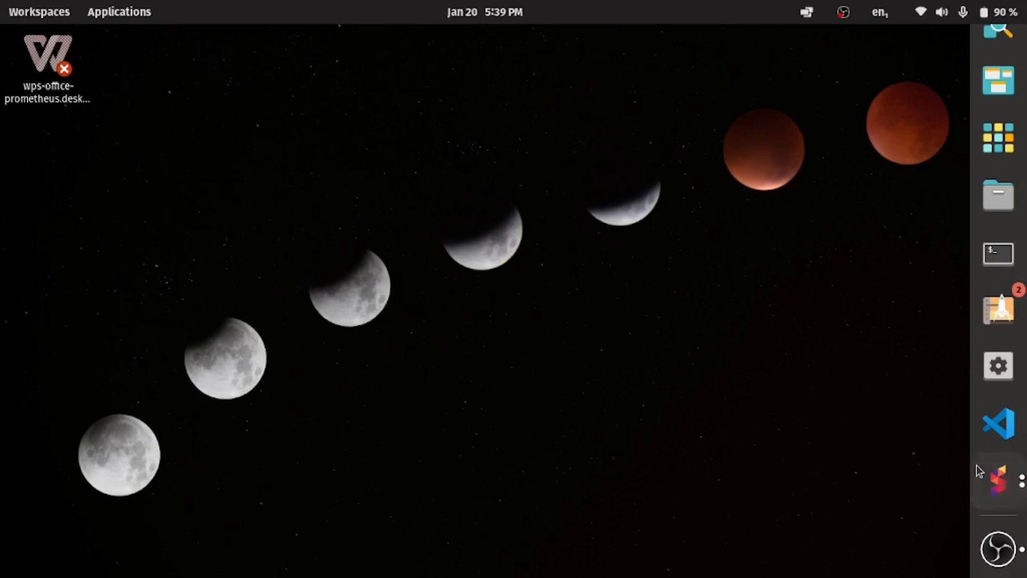
Bring up the zapp.run home page with its embedded Flutter Hello world example.
left_click(998, 480)
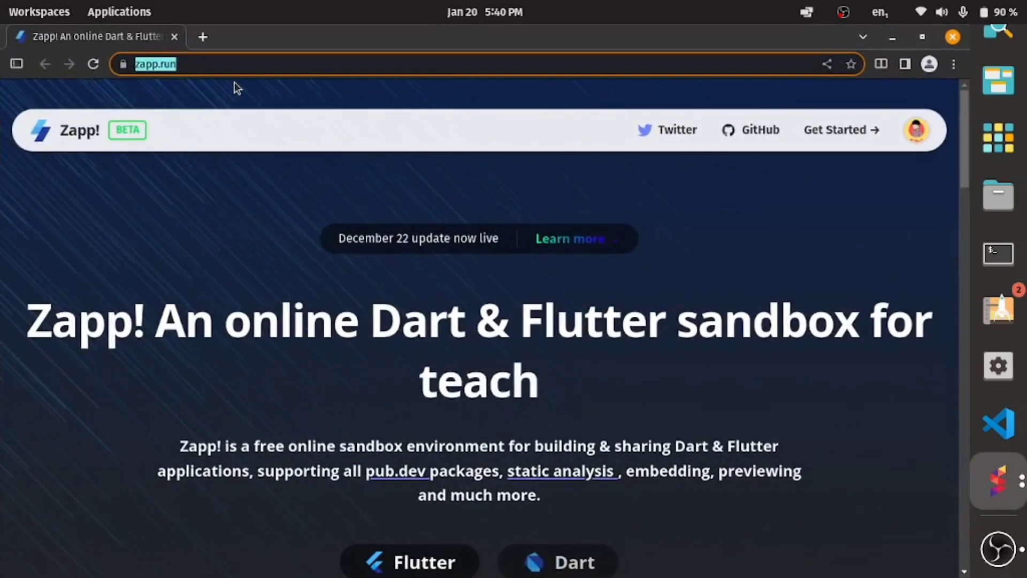
left_click(246, 200)
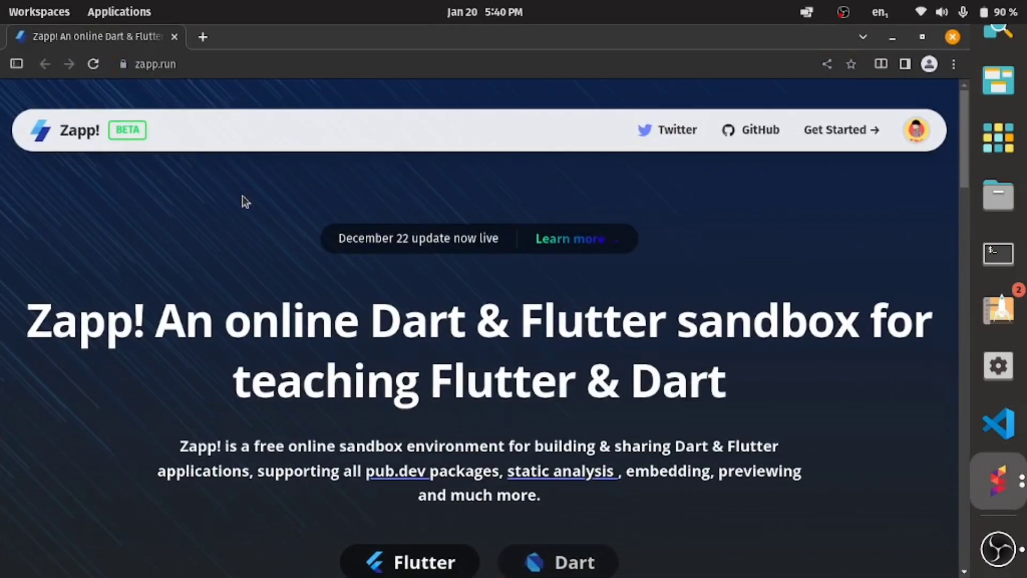
scroll(246, 201, "down", 1)
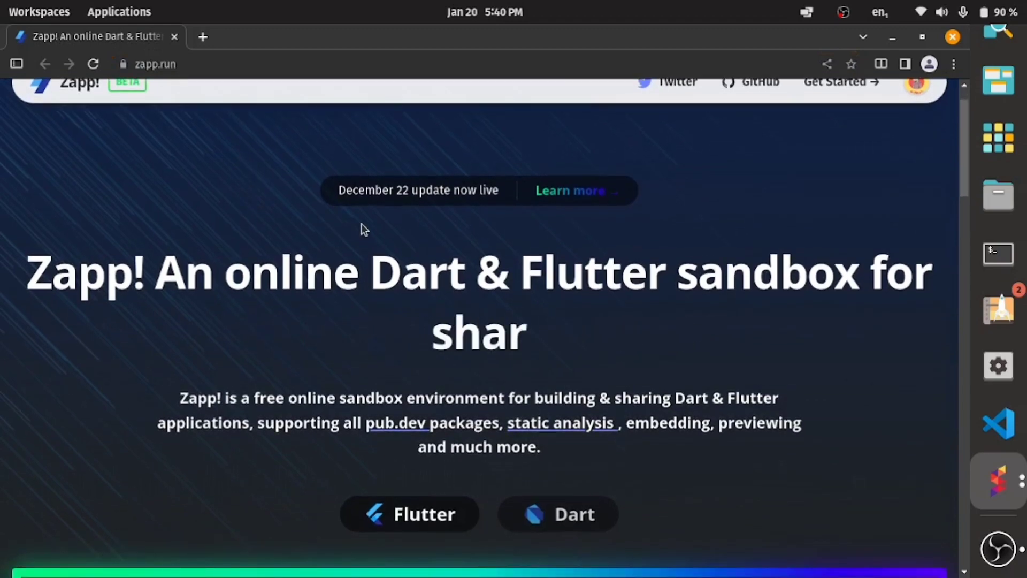
scroll(360, 230, "down", 1)
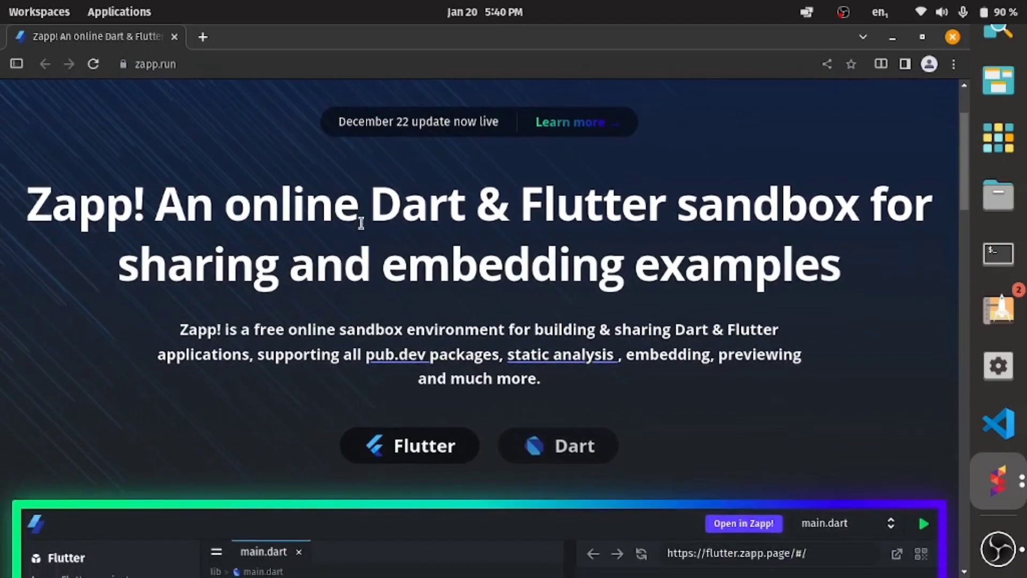
scroll(360, 225, "down", 3)
scroll(360, 224, "down", 3)
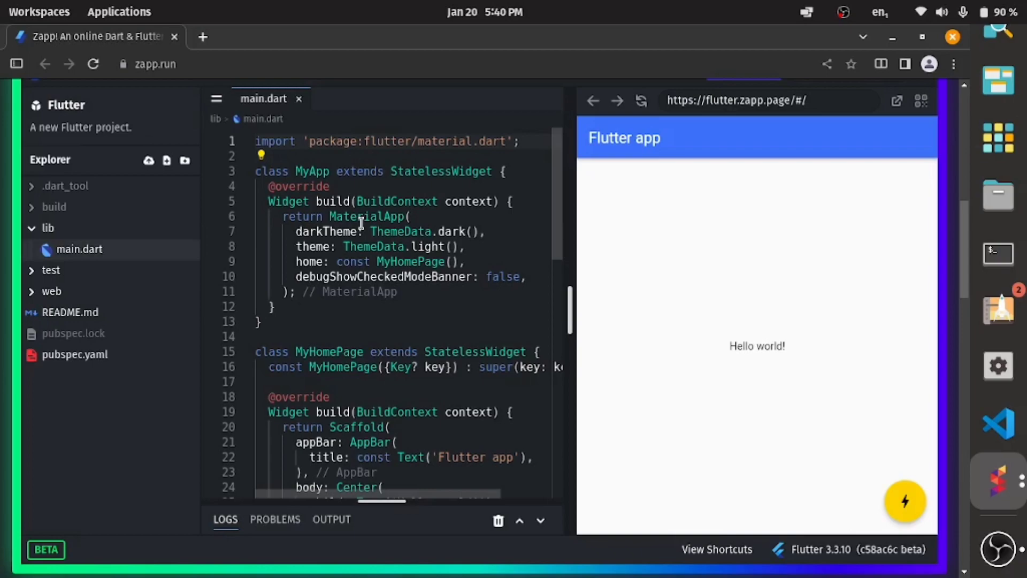
scroll(360, 223, "down", 5)
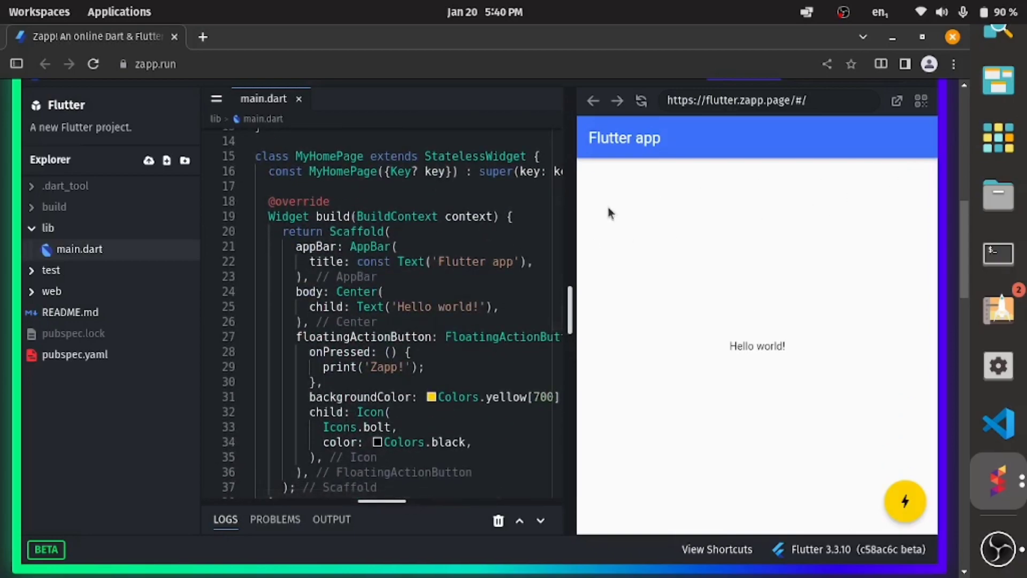
scroll(947, 153, "down", 10)
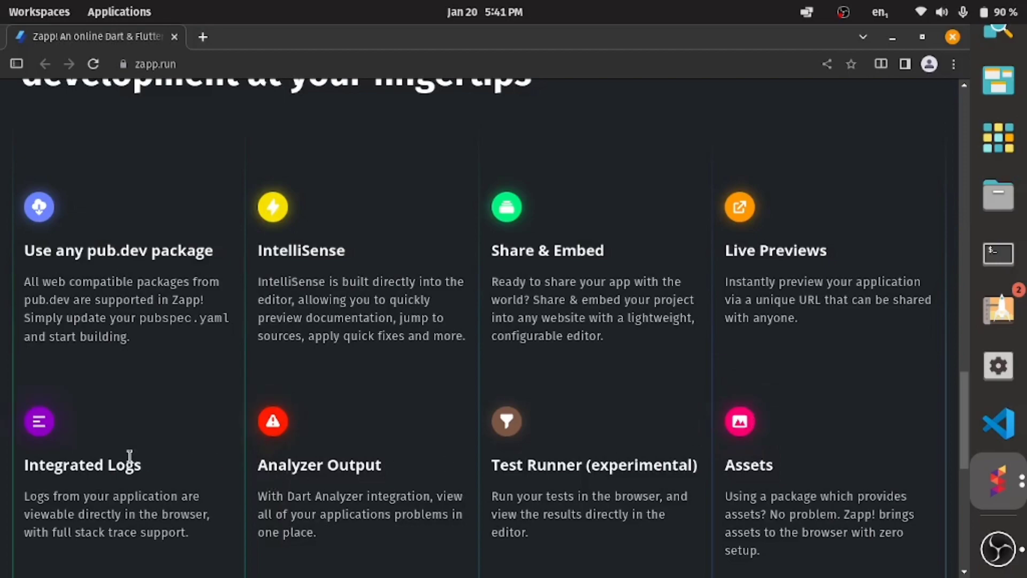
scroll(129, 457, "down", 5)
scroll(132, 463, "down", 3)
scroll(132, 462, "up", 5)
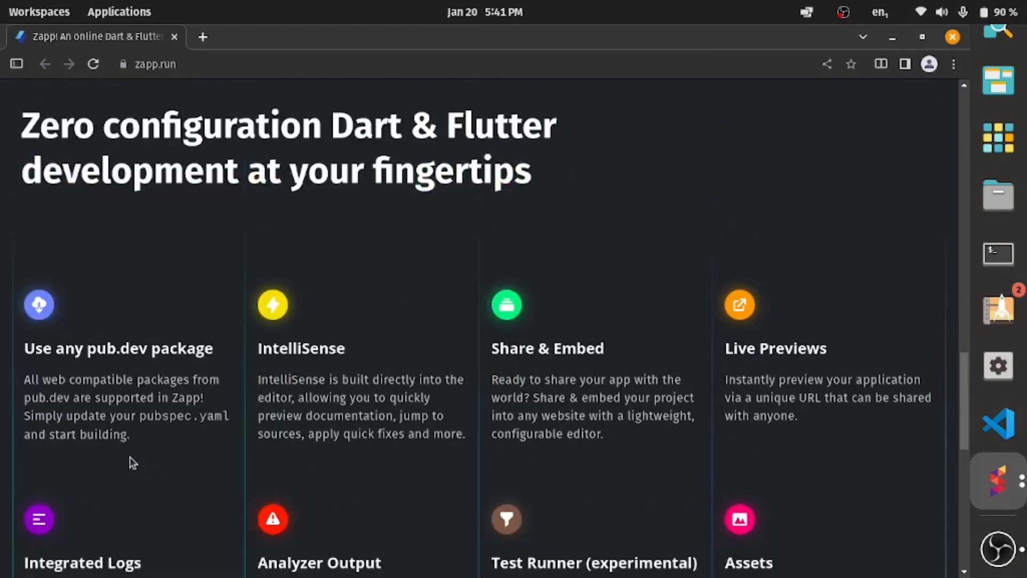
scroll(132, 463, "up", 5)
scroll(133, 463, "up", 5)
scroll(132, 463, "up", 4)
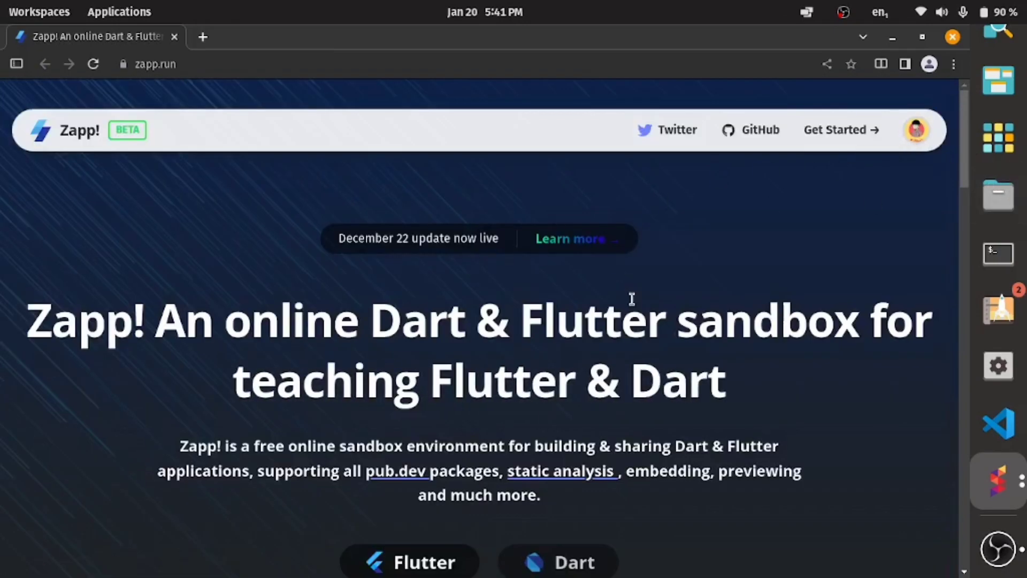
Go to Get Started to reach the zapp.run/new template gallery.
left_click(835, 132)
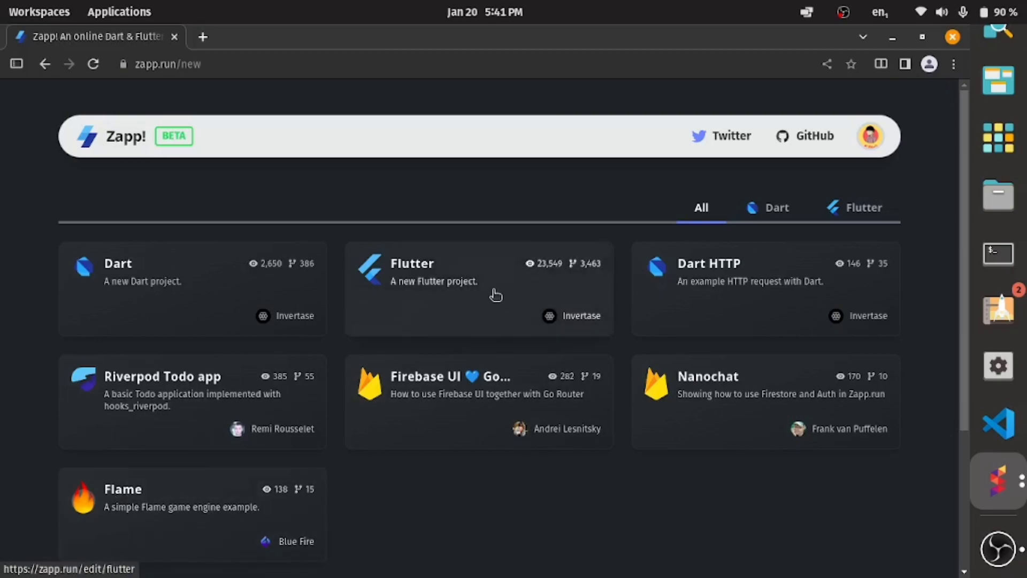
Create a project from the Flutter template and tap the preview's button to log "Zapp!".
left_click(496, 294)
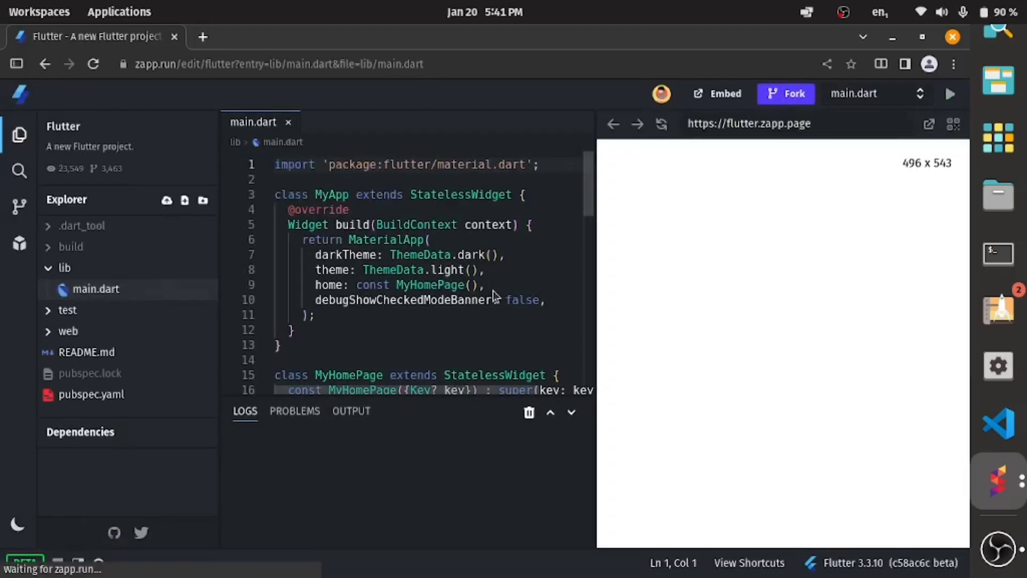
double_click(393, 225)
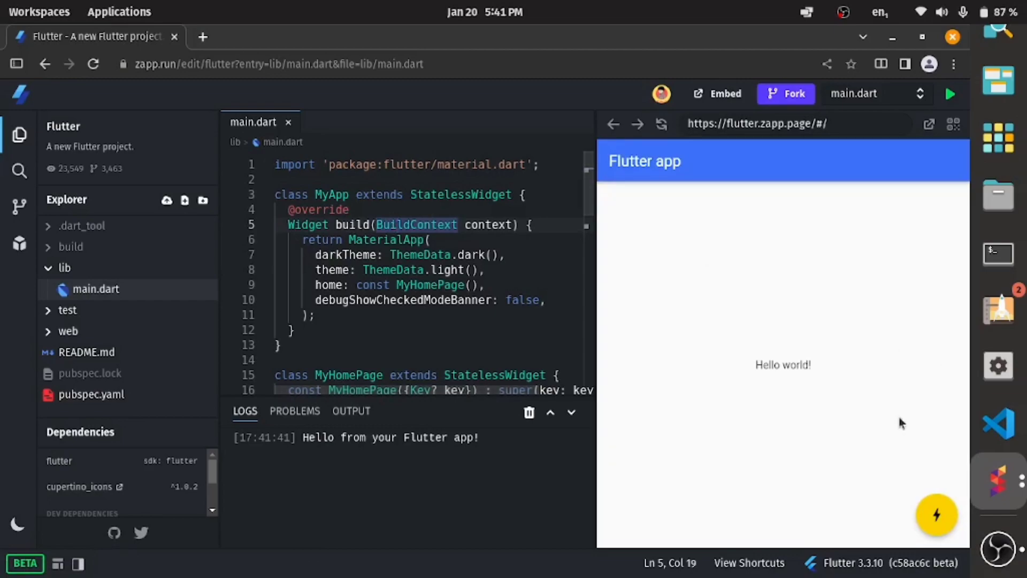
left_click(384, 244)
scroll(384, 247, "down", 7)
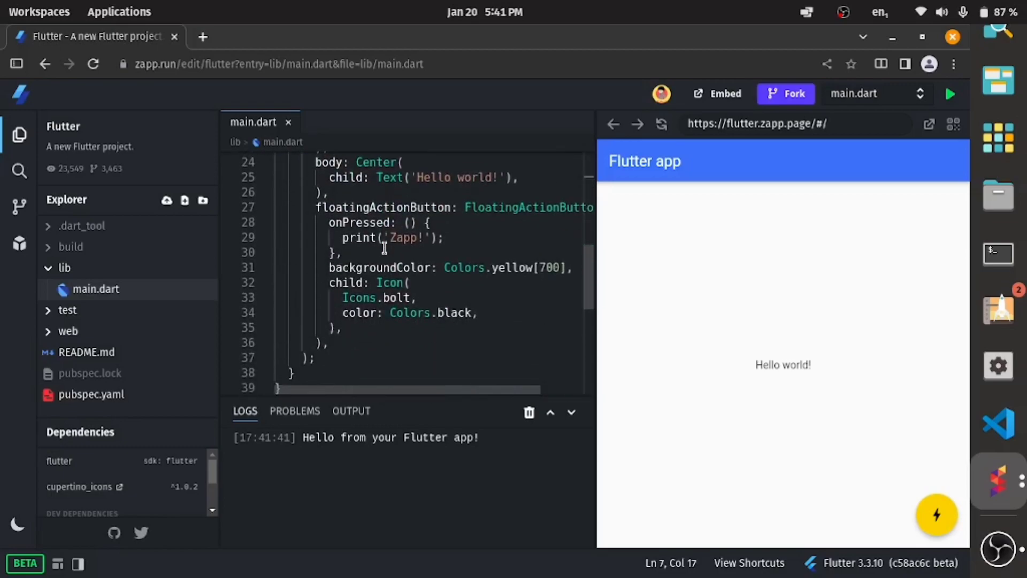
left_click(935, 513)
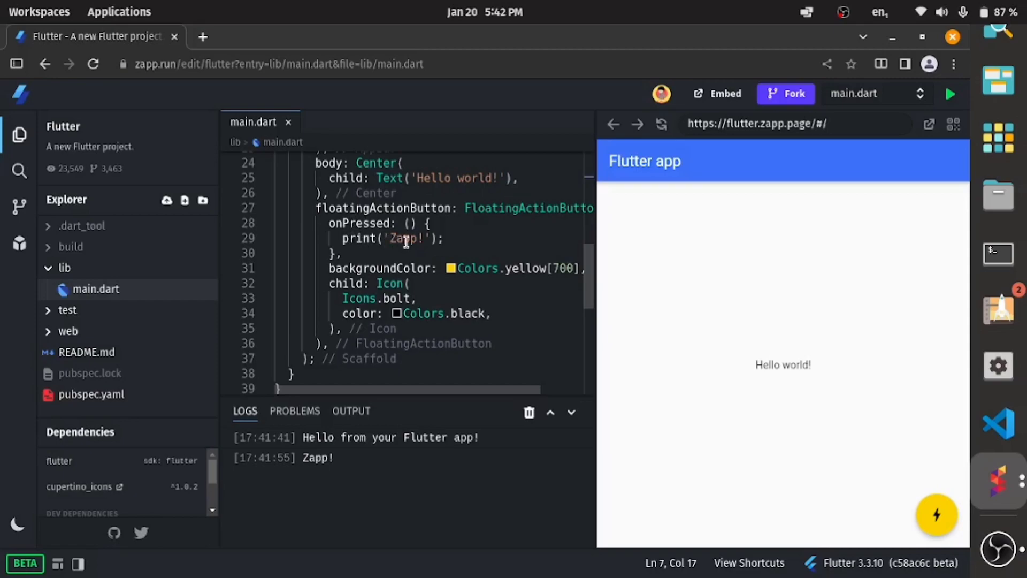
Change the printed text to 'Zapp! run' and the title to 'Flutter app mobile', rebuild and tap the button.
left_click(423, 239)
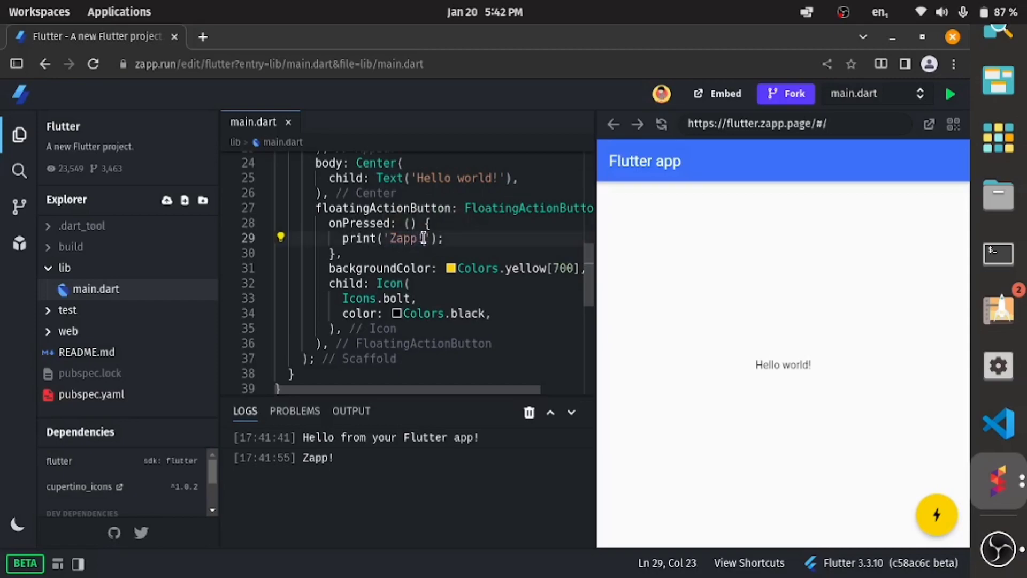
type("run")
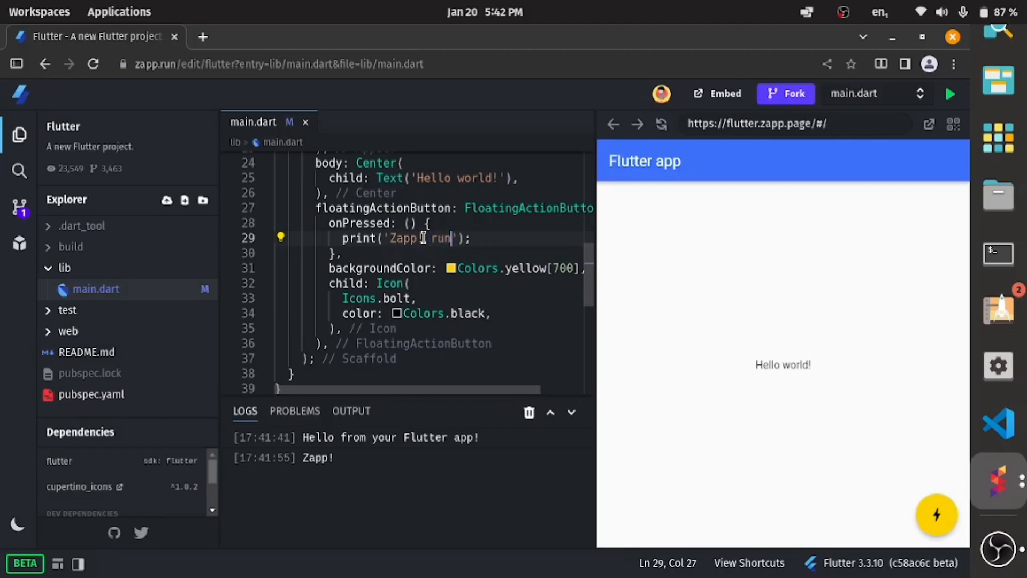
scroll(423, 238, "up", 5)
scroll(423, 239, "down", 2)
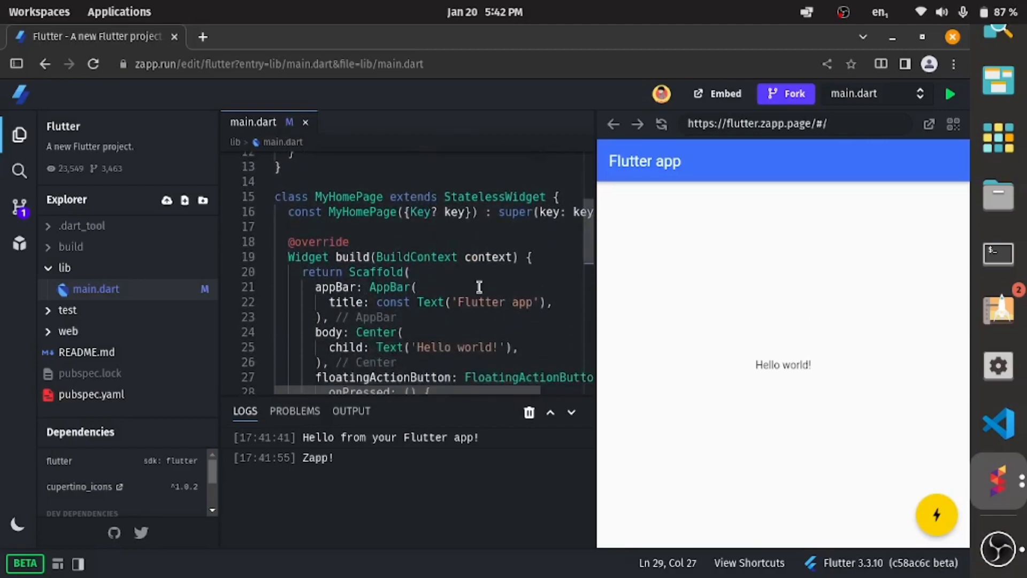
left_click(538, 302)
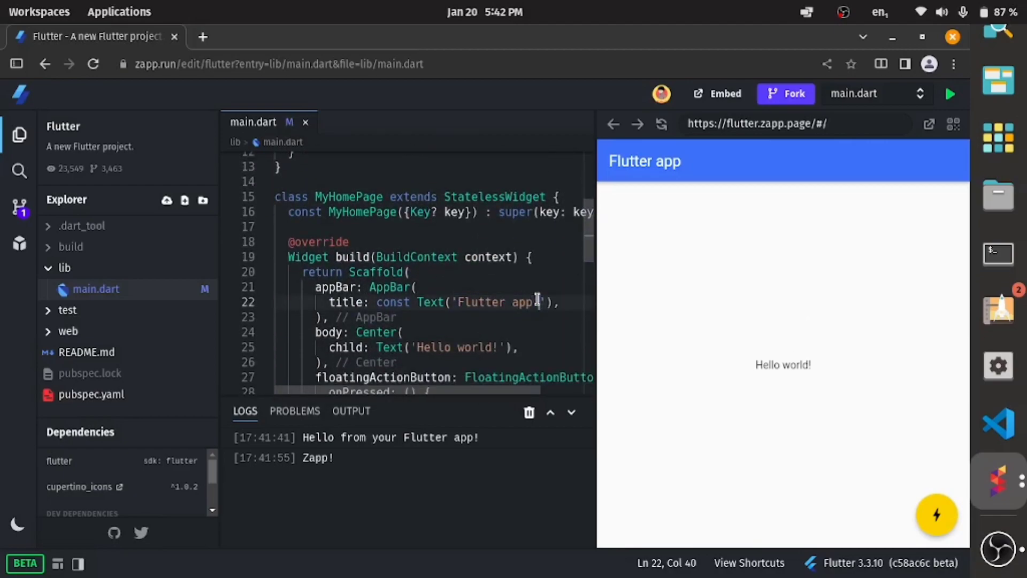
type("mobile")
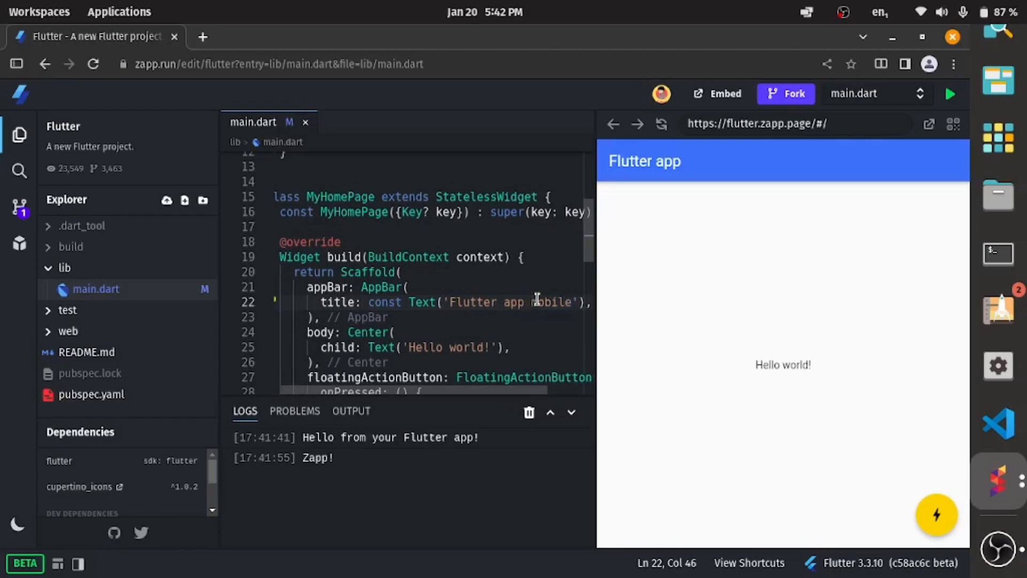
key("ctrl+s")
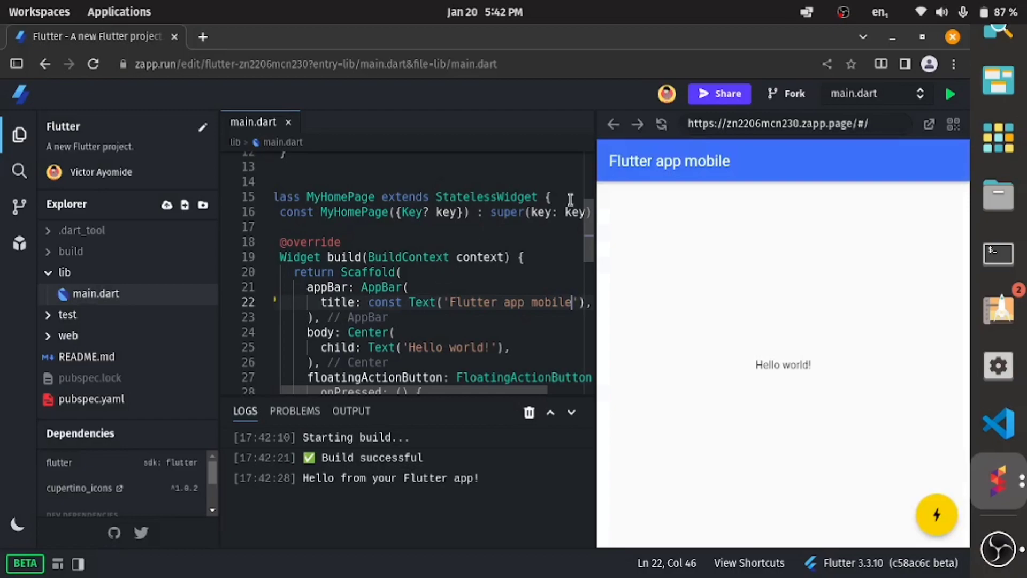
left_click(937, 513)
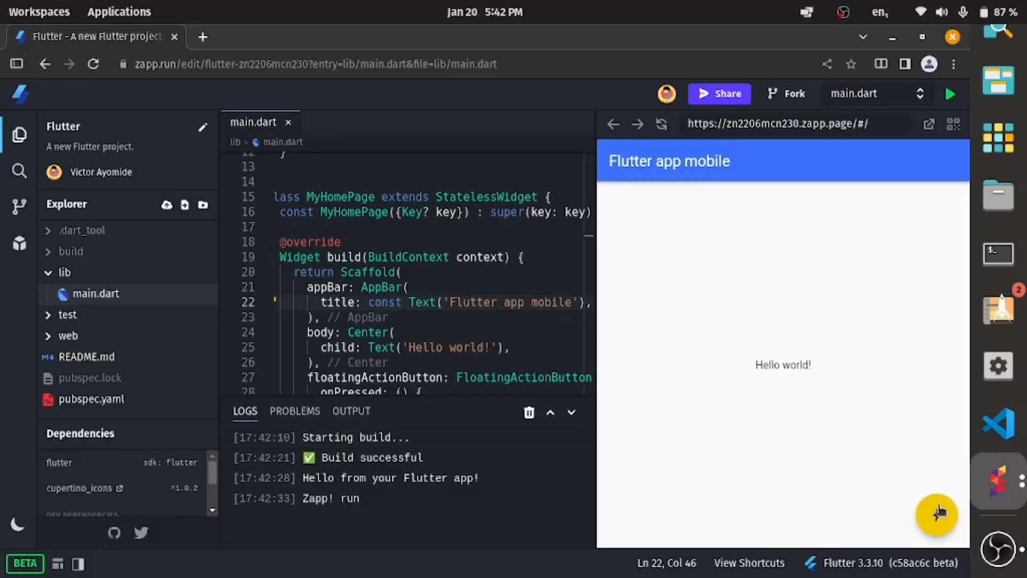
left_click(378, 301)
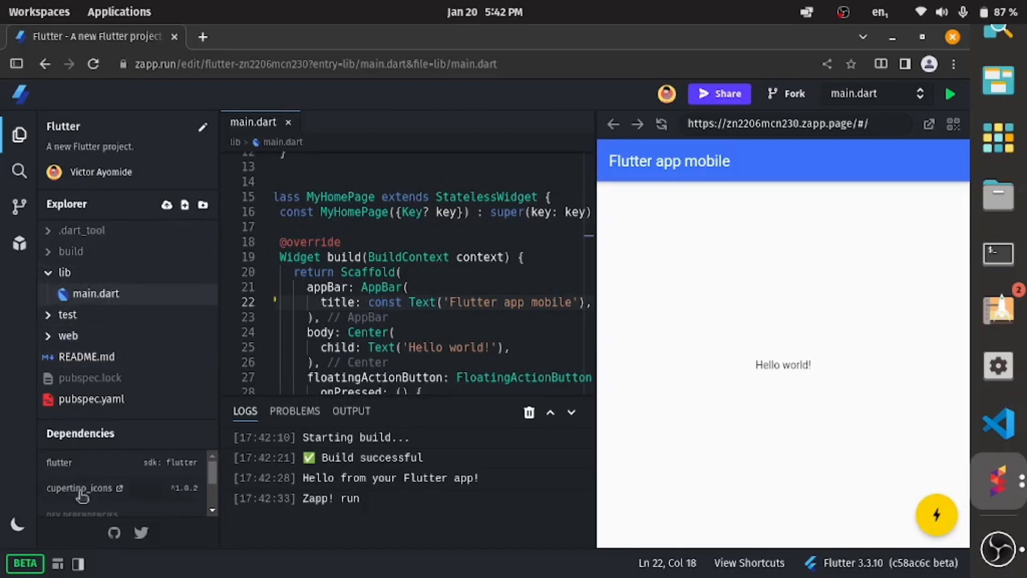
scroll(97, 467, "down", 2)
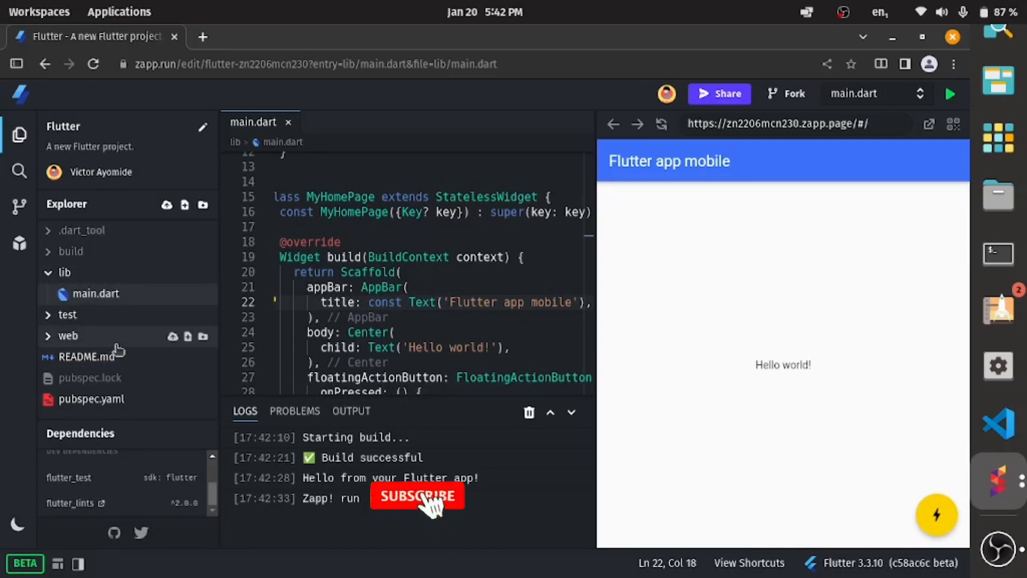
Add a 'google_fonts:' line under 'sdk: flutter' in pubspec.yaml and run Pub Get.
left_click(91, 399)
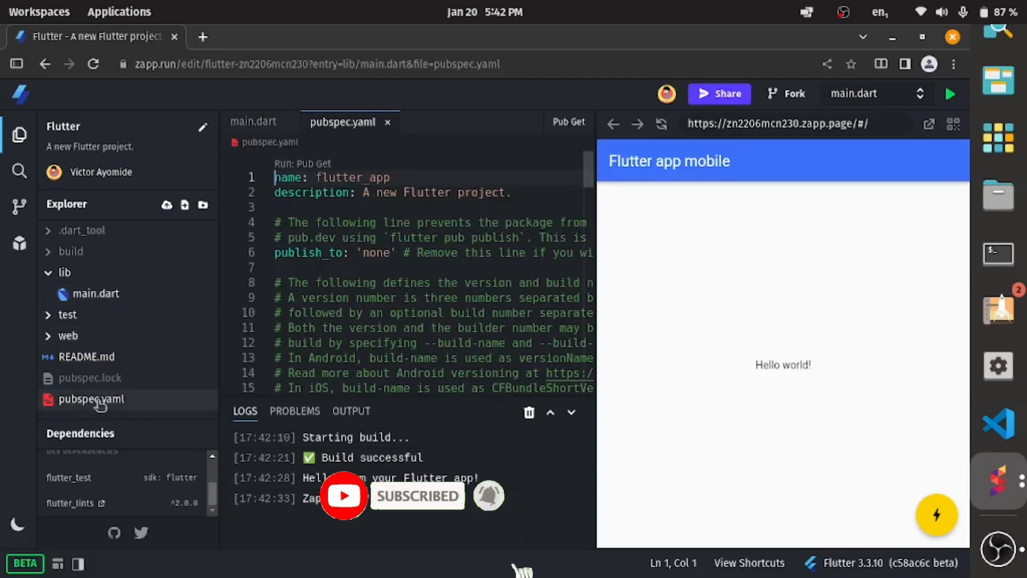
left_click(353, 252)
scroll(353, 251, "down", 6)
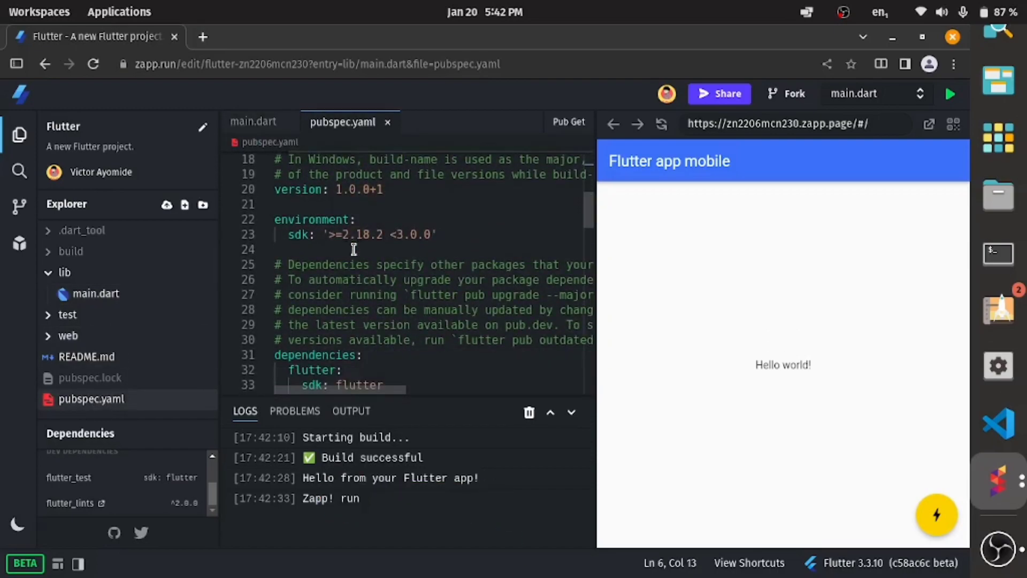
scroll(386, 248, "down", 4)
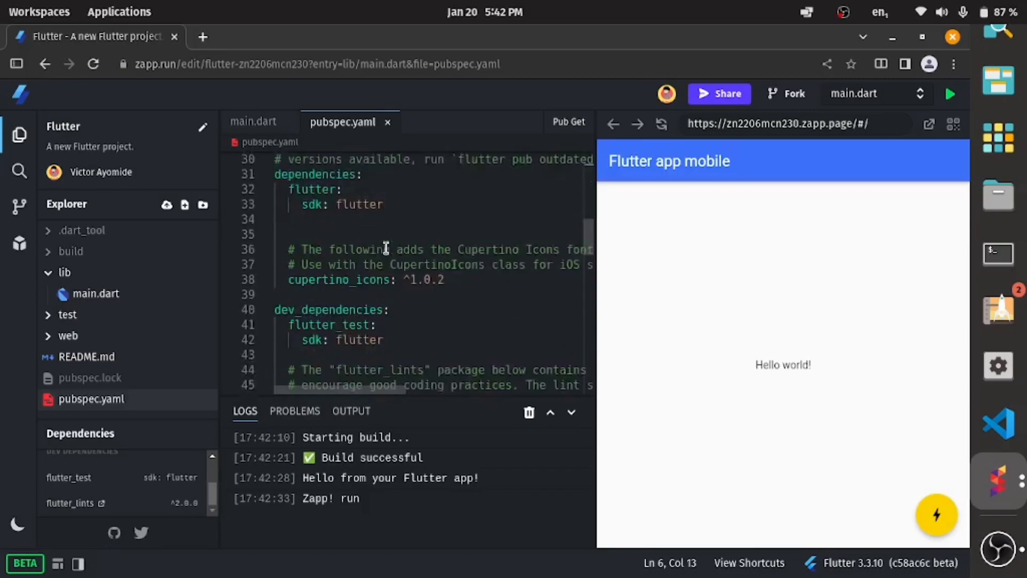
scroll(386, 248, "down", 3)
scroll(386, 249, "up", 4)
left_click(401, 228)
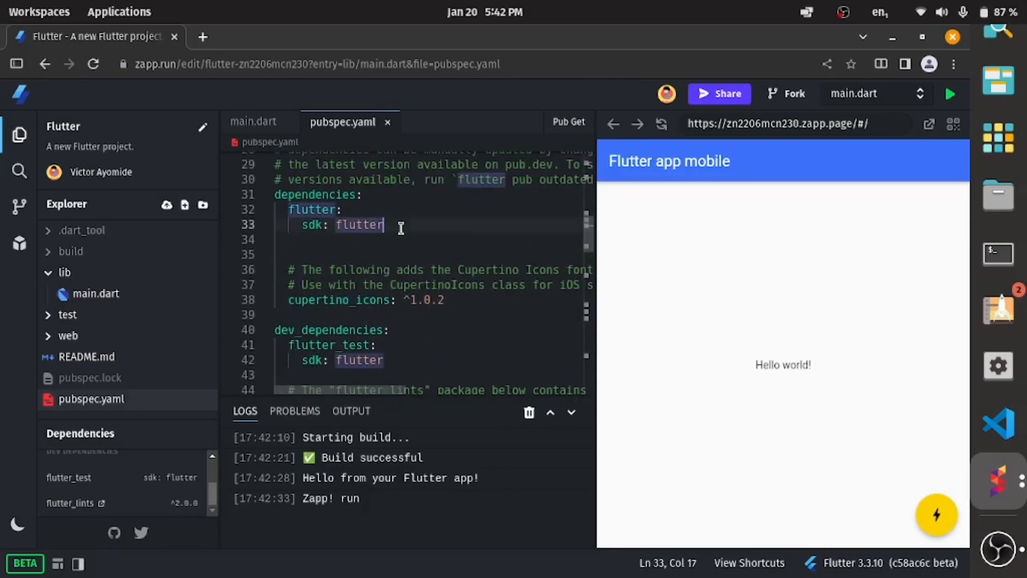
key("Return")
type("googl")
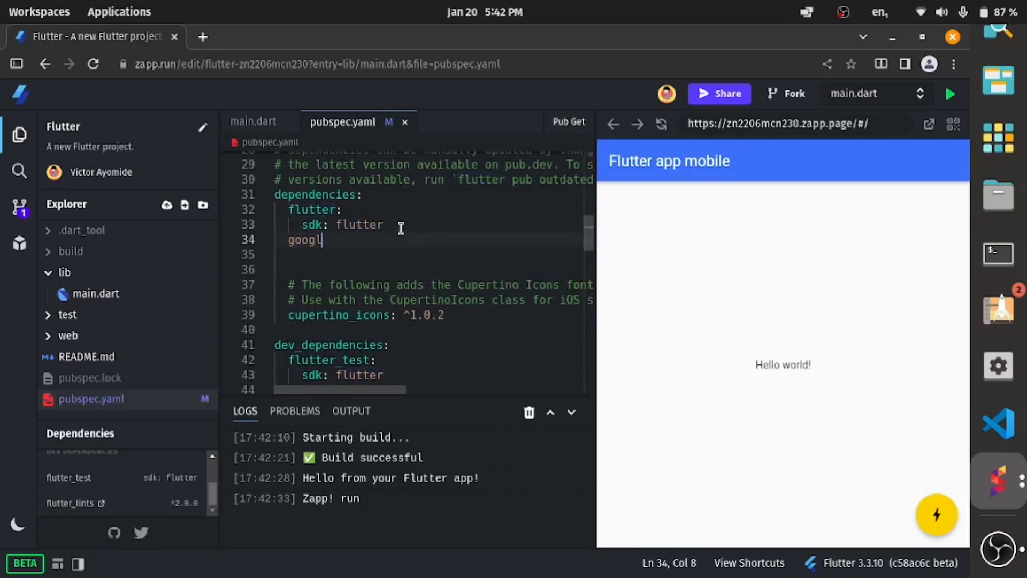
type("e_font")
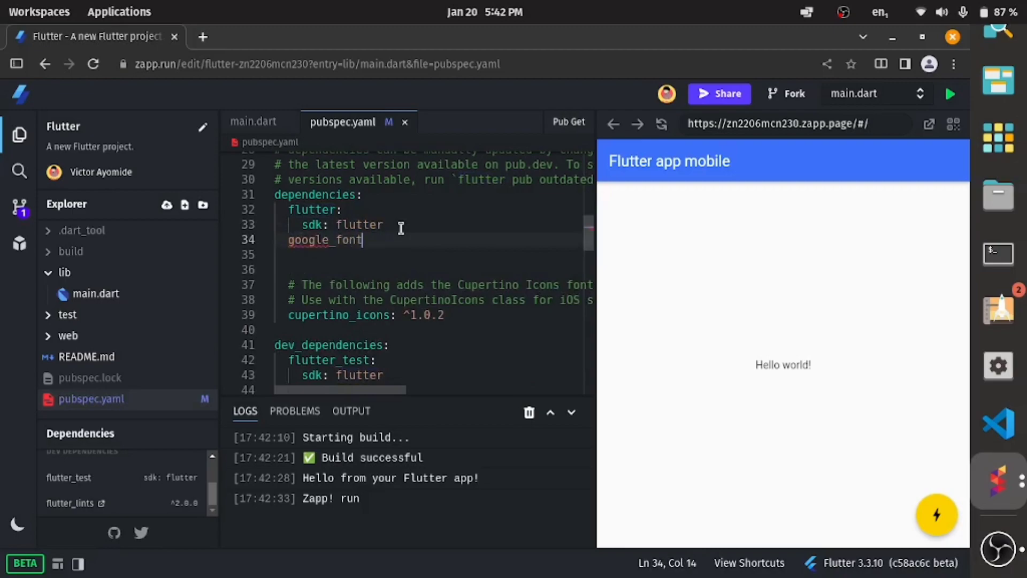
type("s:")
left_click(569, 122)
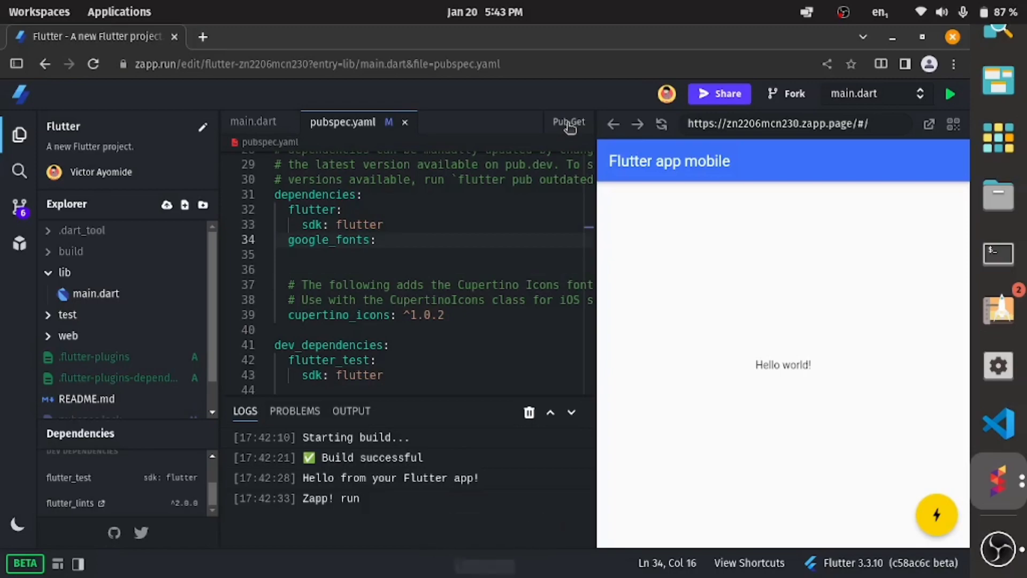
Return to main.dart and check the Output and Problems panels, then the build logs.
left_click(437, 254)
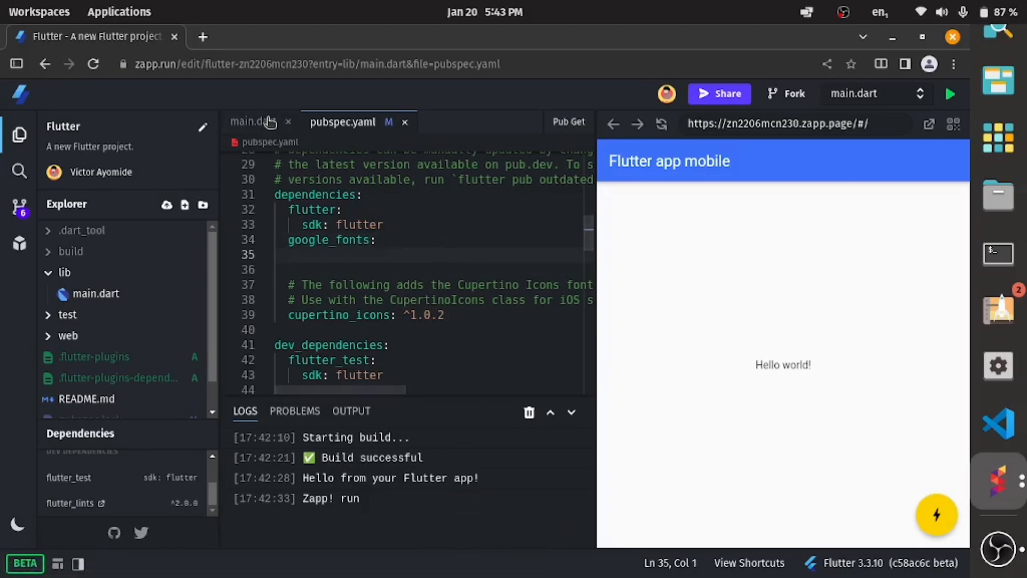
left_click(254, 121)
left_click(407, 226)
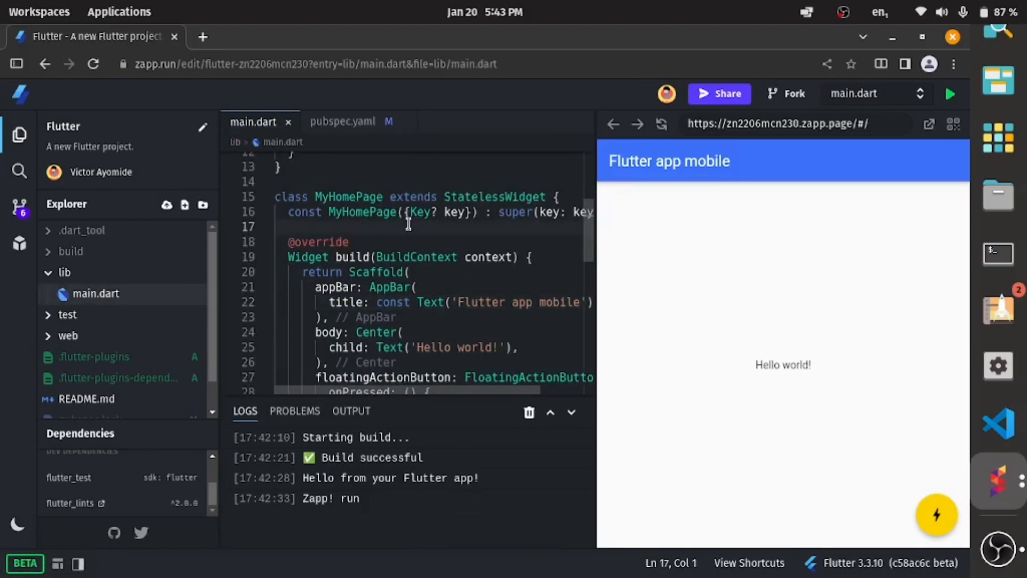
left_click(351, 411)
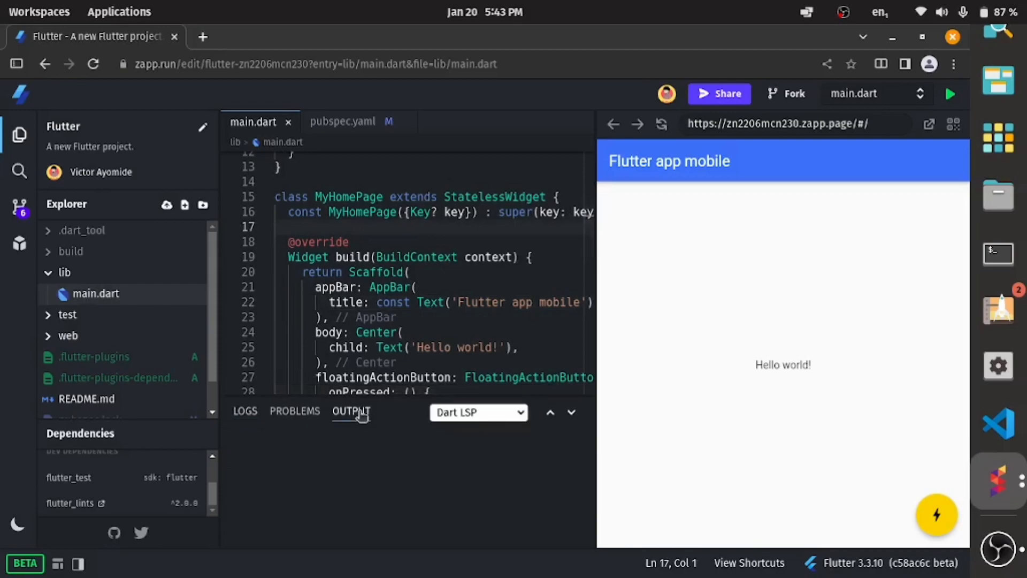
left_click(294, 411)
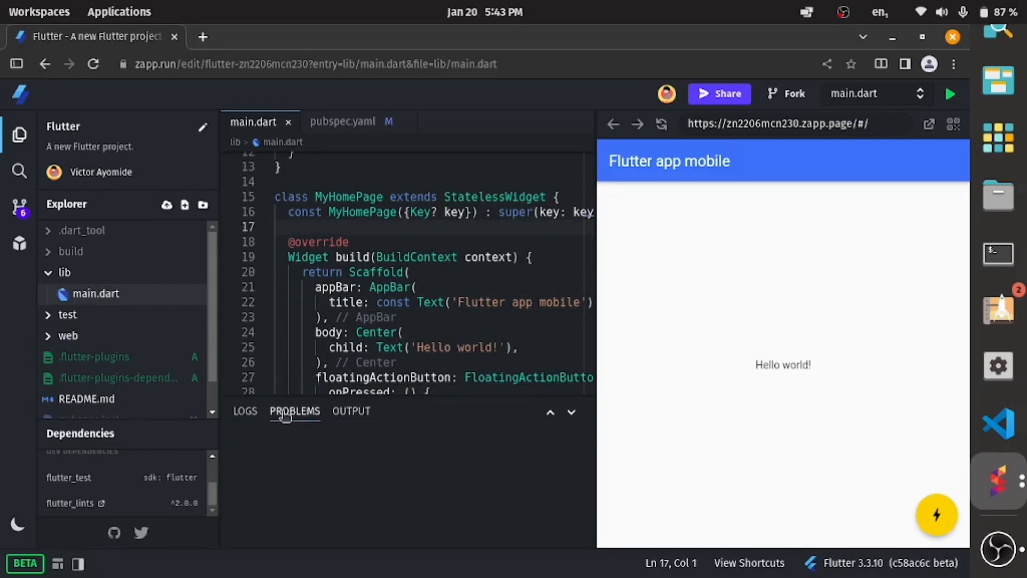
left_click(245, 411)
left_click(401, 316)
scroll(401, 316, "up", 5)
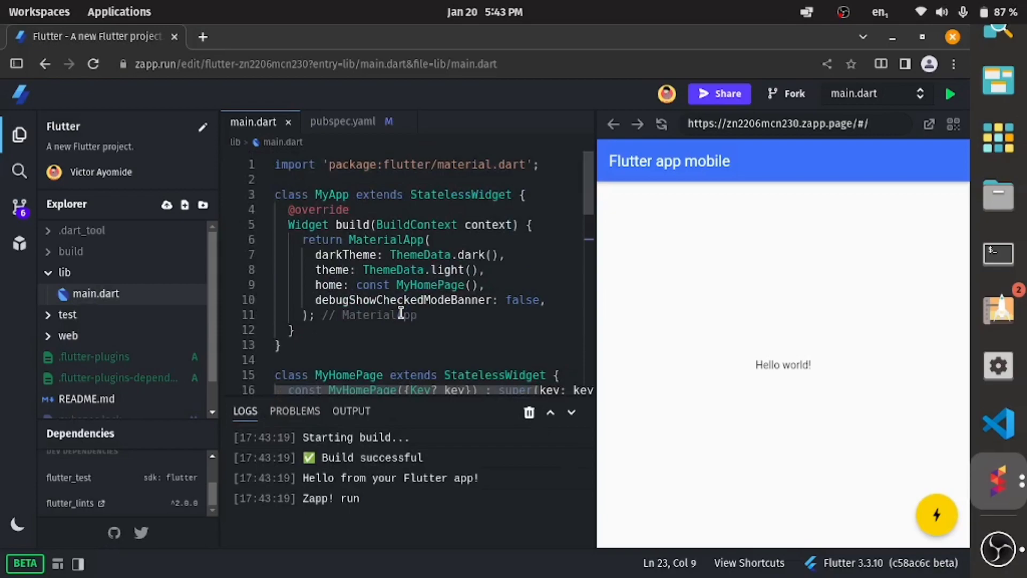
Draft a google_fonts import line, delete it, and run Pub Get again from pubspec.yaml.
left_click(551, 163)
key("Return")
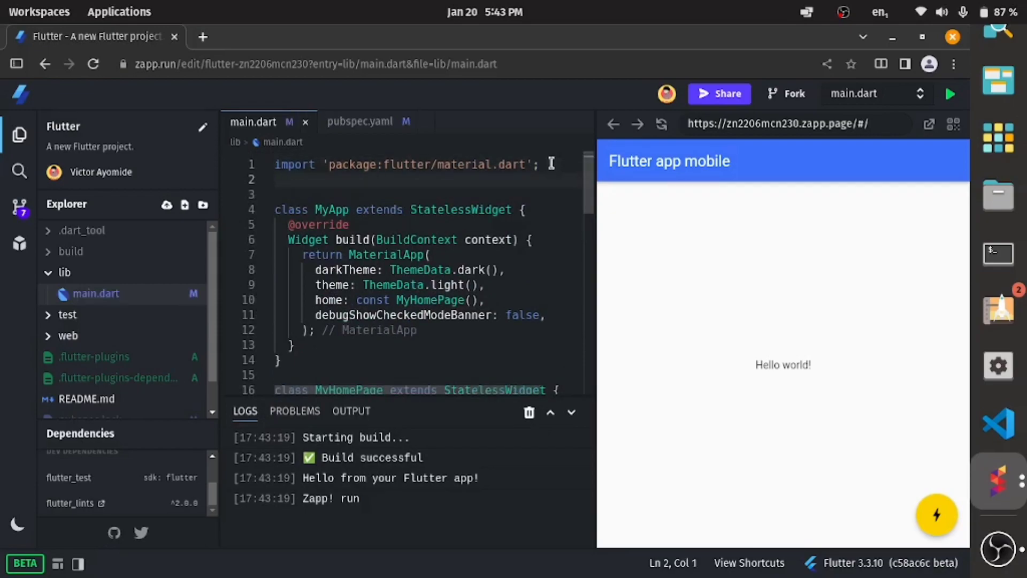
type("import ")
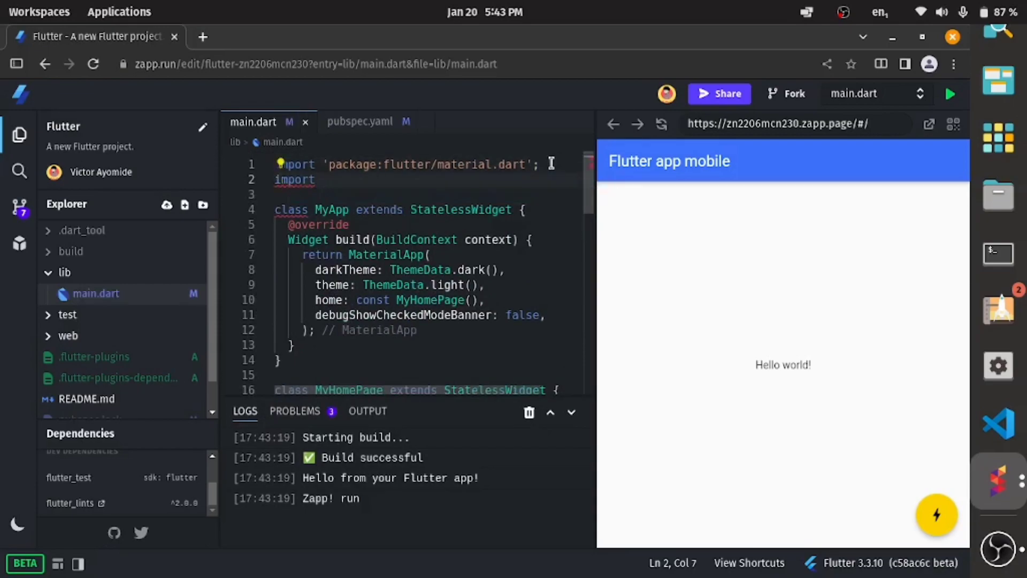
type("'")
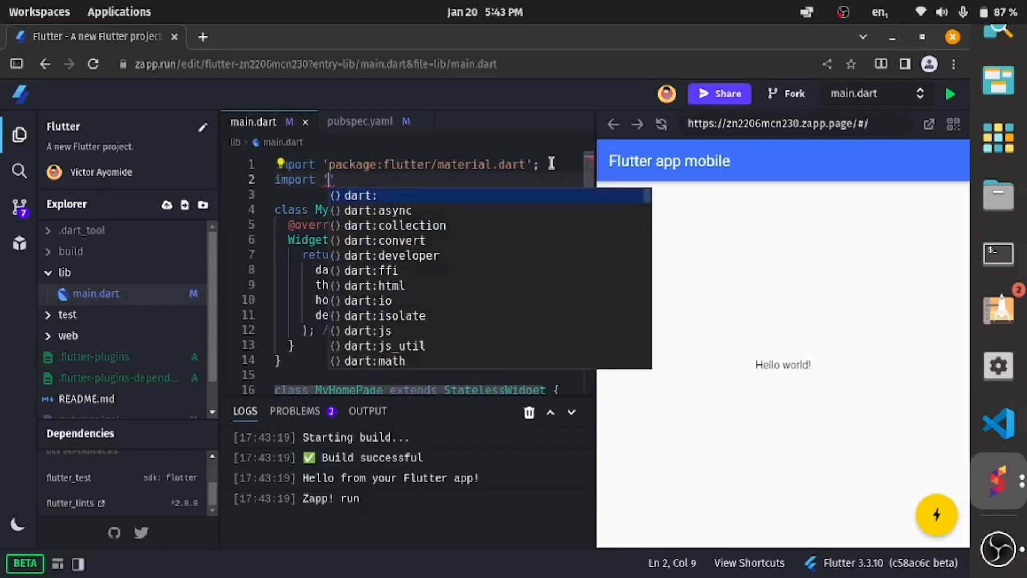
type("package")
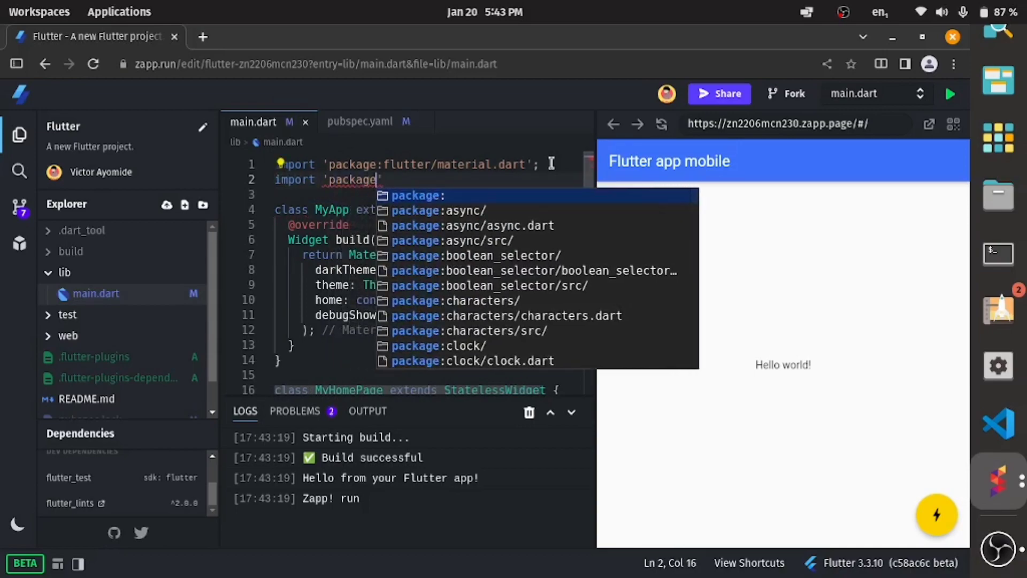
type(":goog")
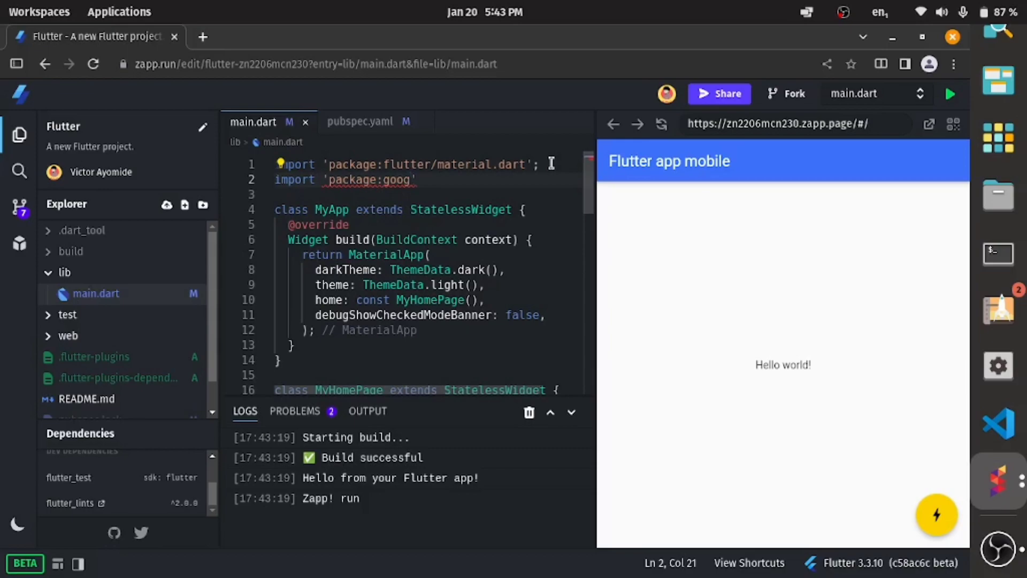
type("le_")
type("font")
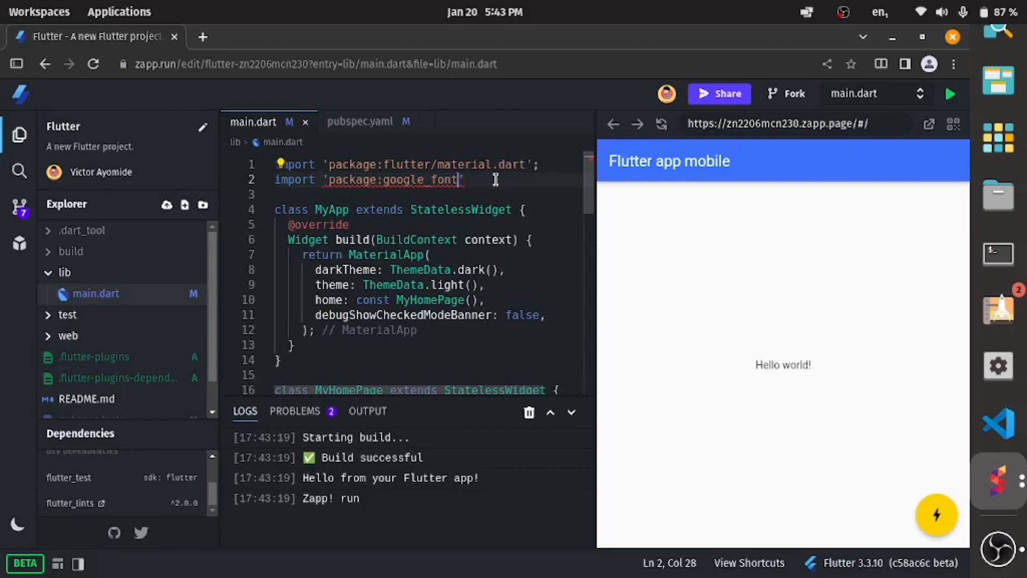
left_click_drag(463, 179, 271, 182)
key("BackSpace")
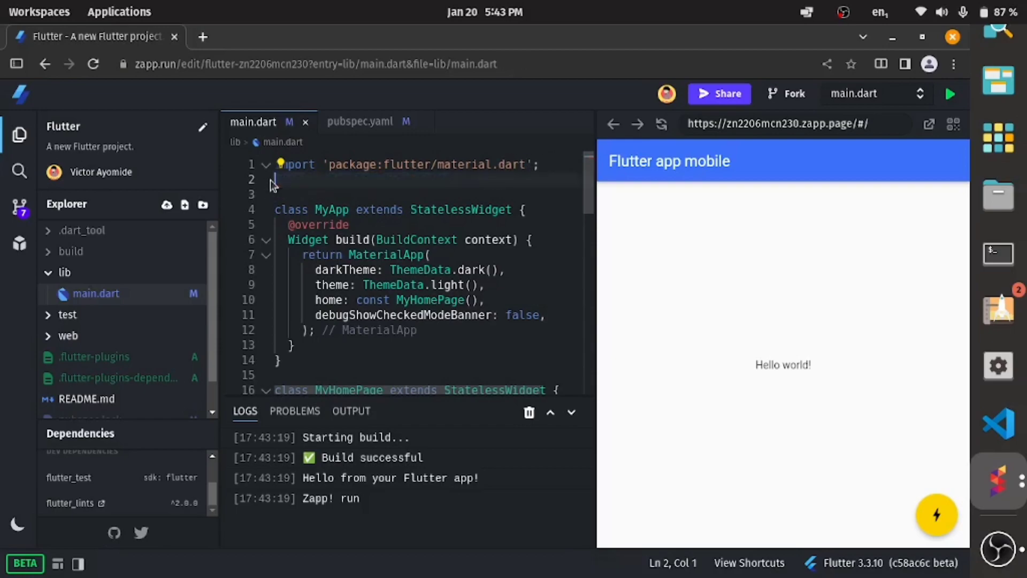
left_click(342, 122)
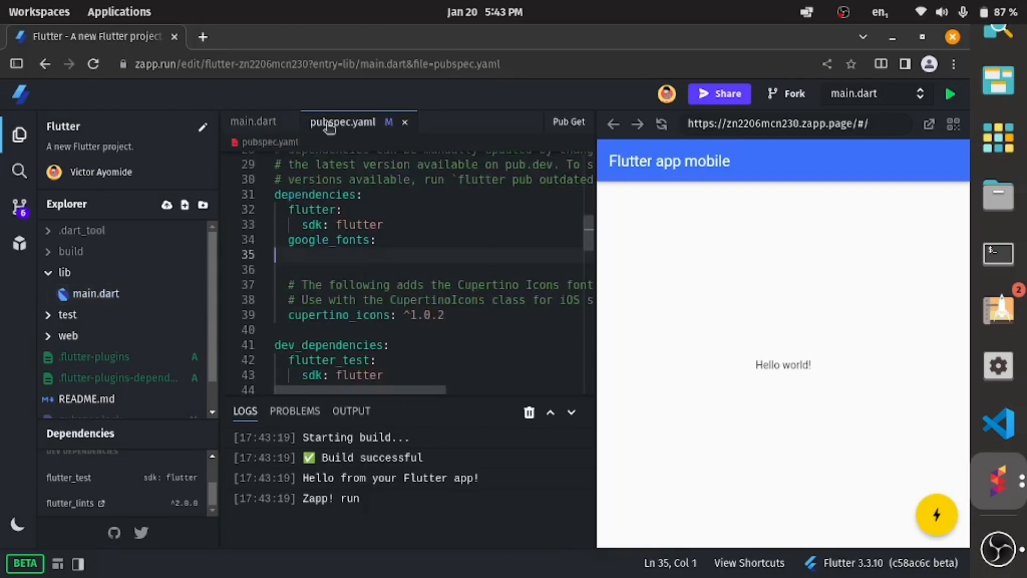
left_click(568, 121)
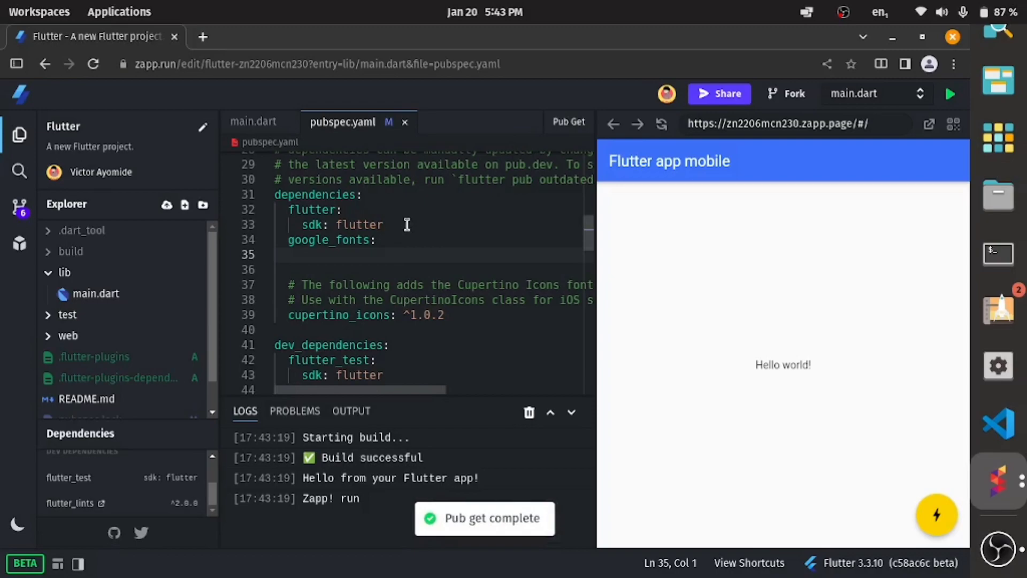
Add import 'package:google_fonts/google_fonts.dart'; on line 2 of main.dart via autocomplete.
left_click(253, 121)
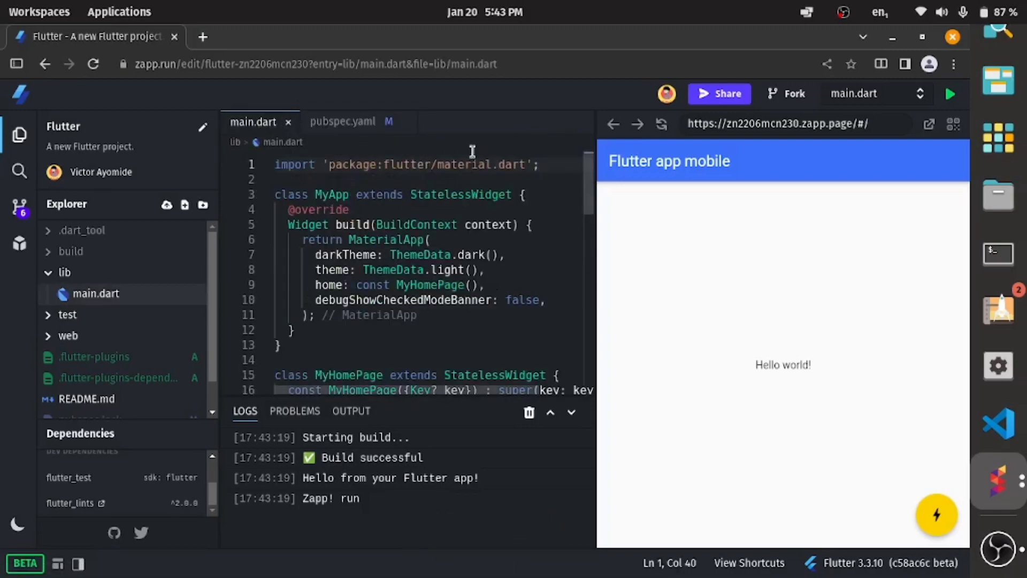
key("End")
key("Return")
type("imp")
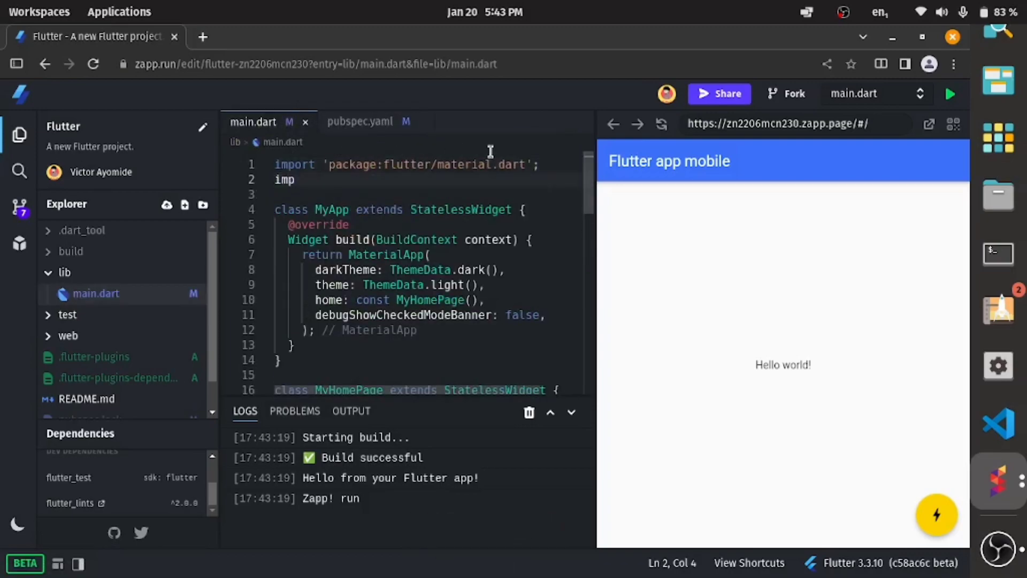
type("ort")
type(" 'pack")
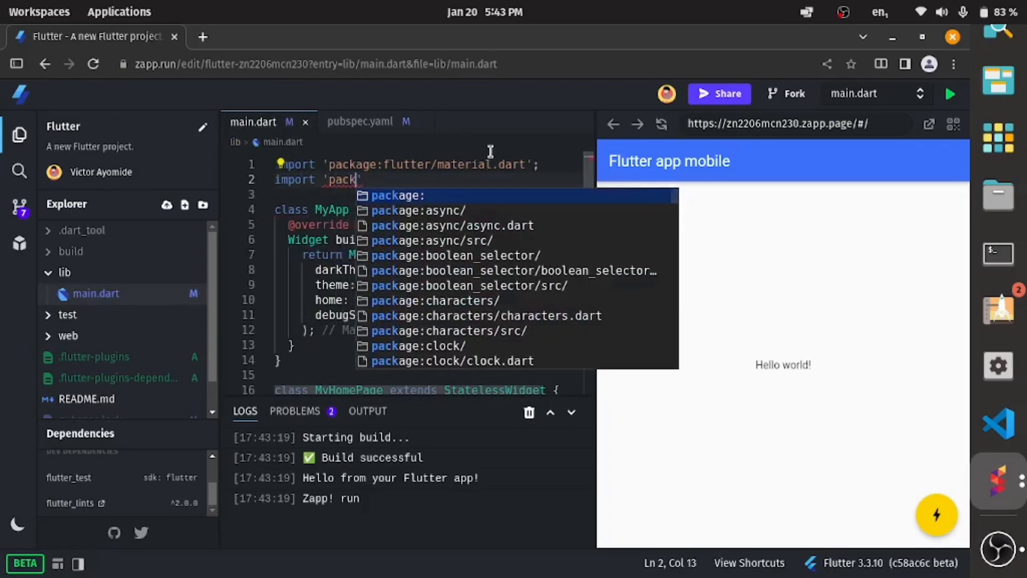
key("Tab")
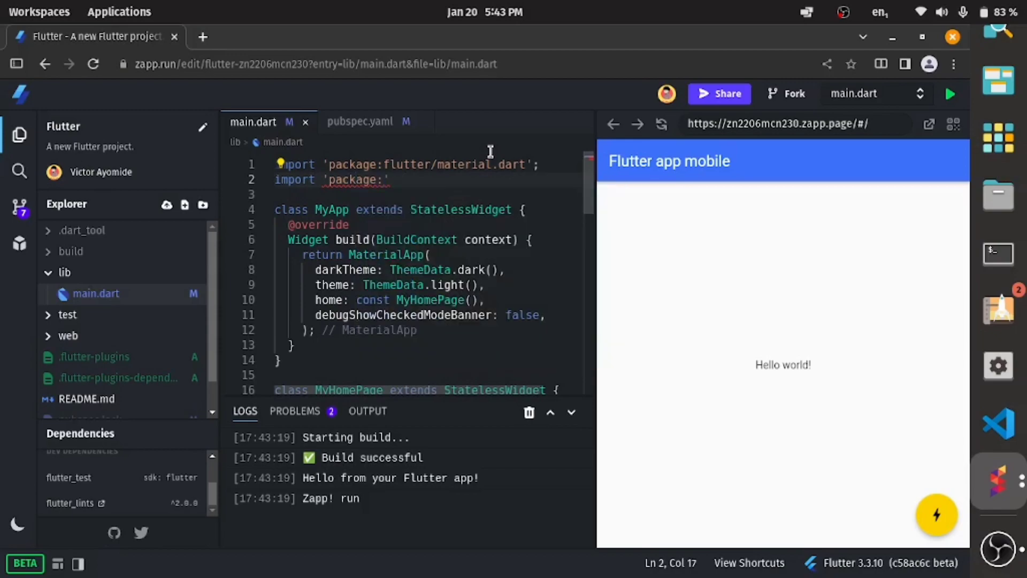
type("go")
type("ogl")
type("e_font")
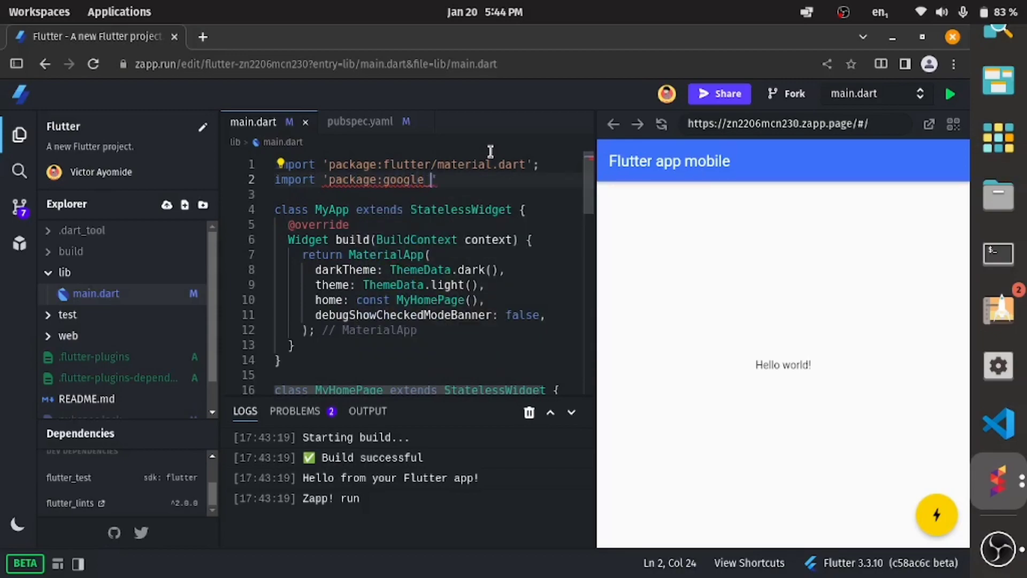
type("s/g")
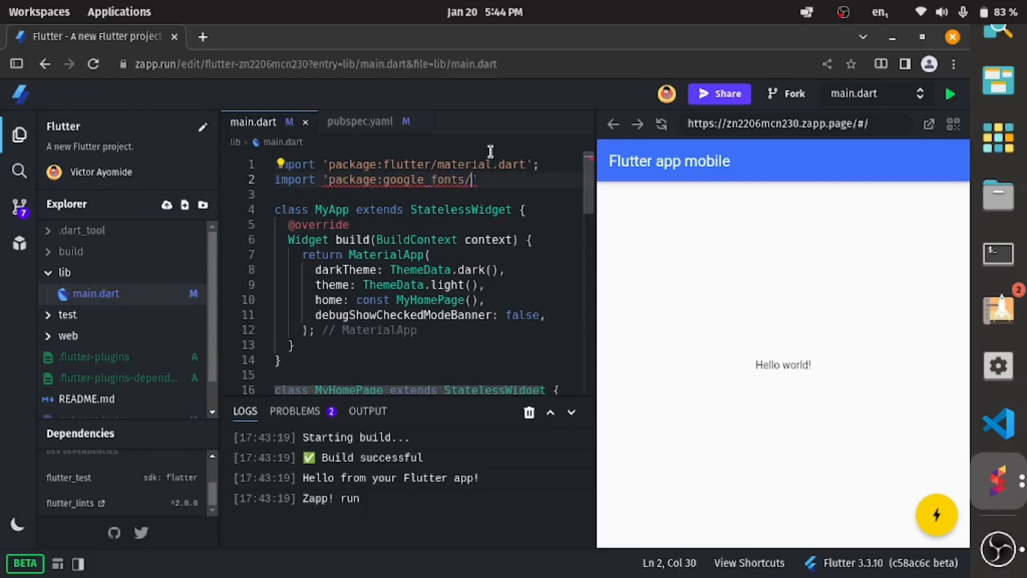
key("Return")
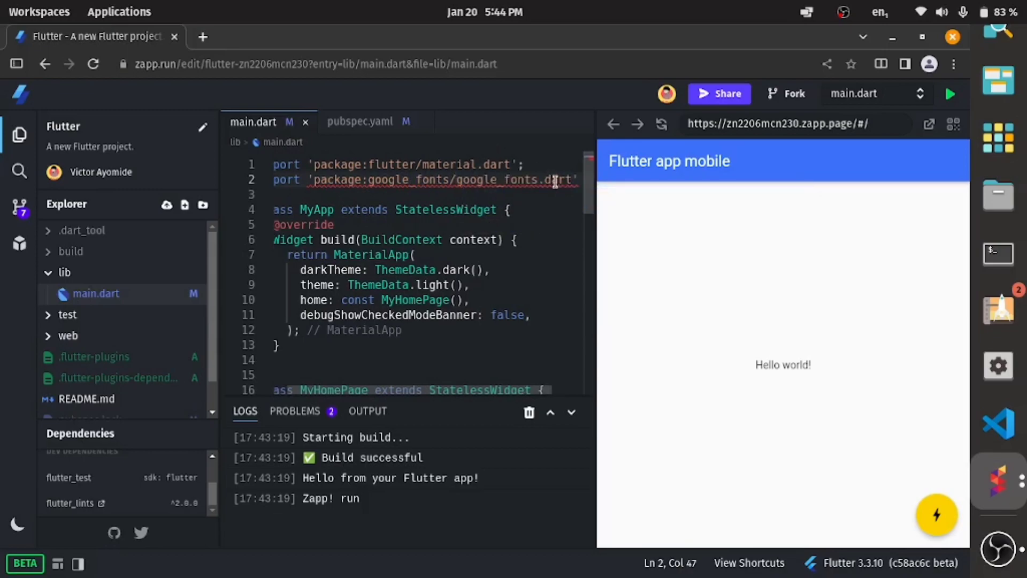
type("';")
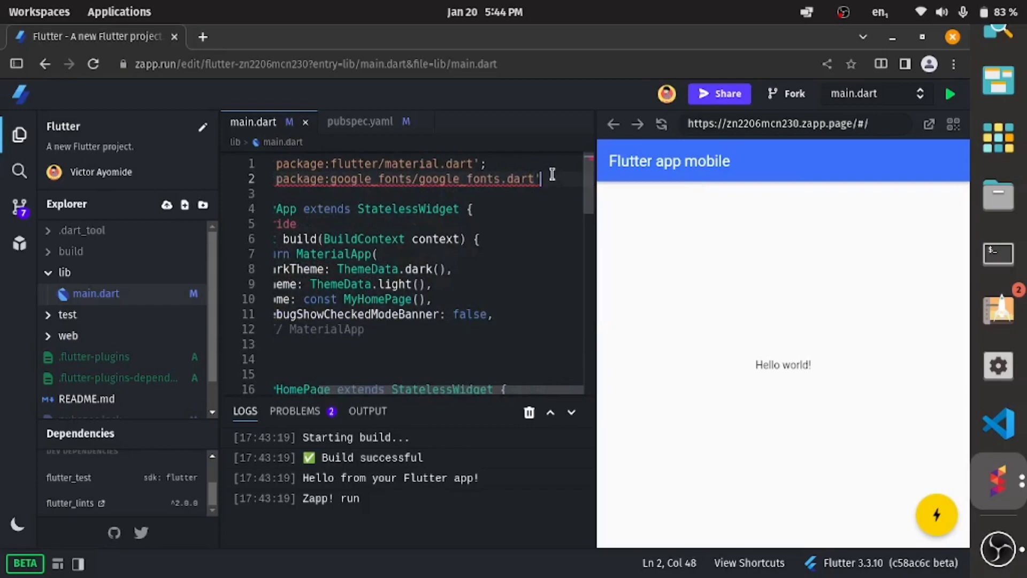
left_click(445, 193)
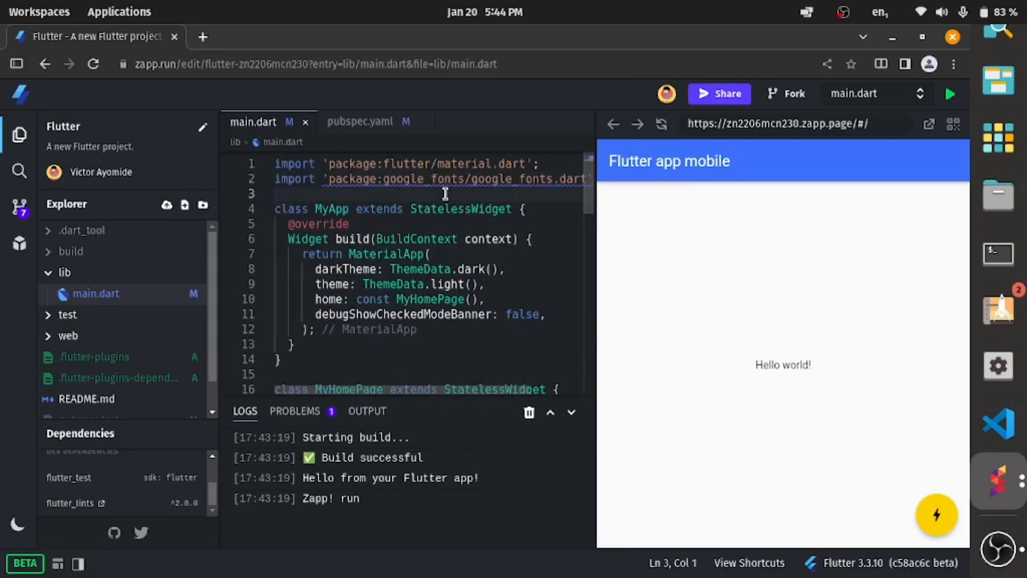
scroll(445, 193, "down", 5)
scroll(445, 194, "up", 5)
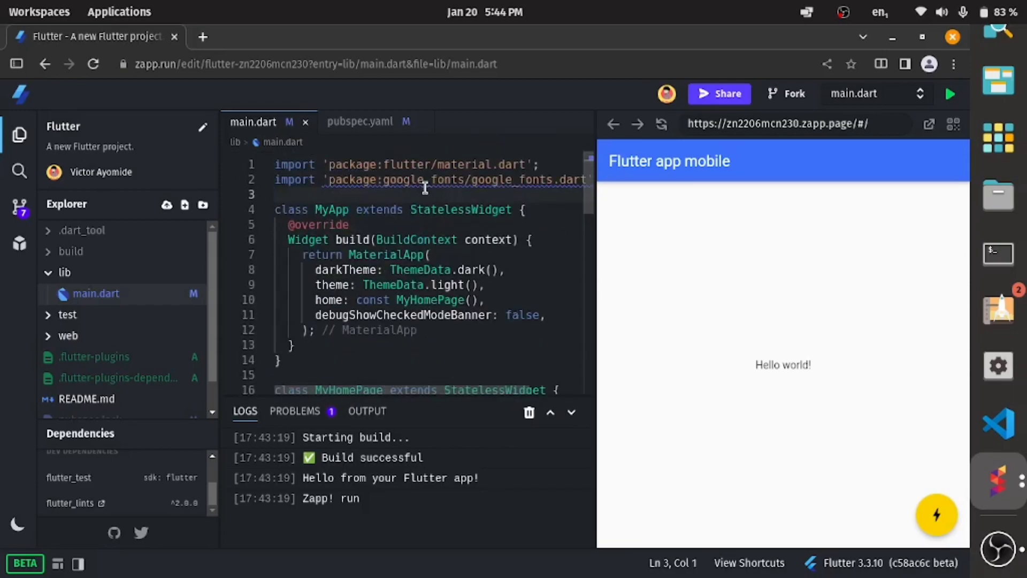
After 'Hello world!' on line 26 add a style: argument starting a GoogleFonts. call.
left_click(295, 410)
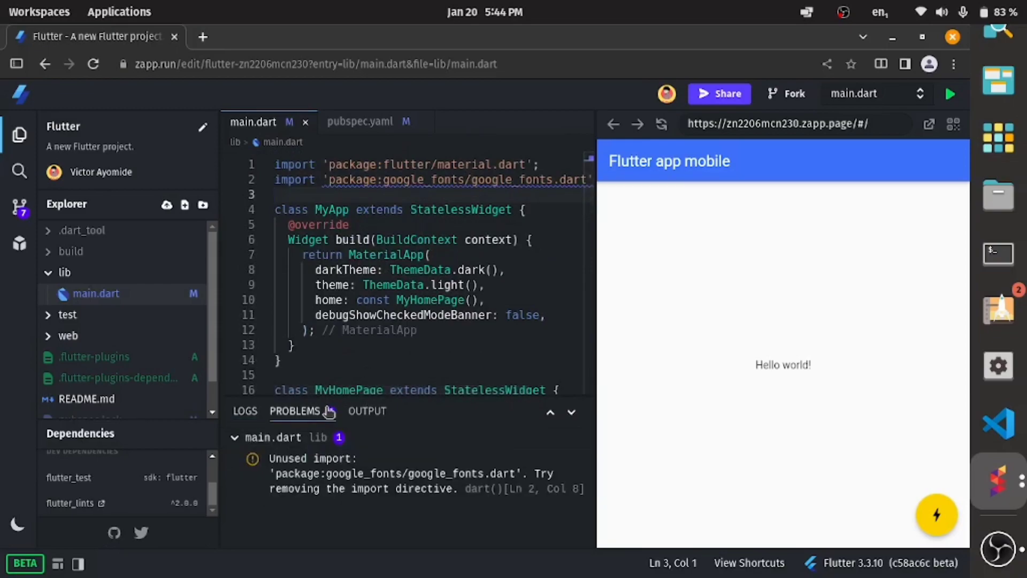
left_click(458, 224)
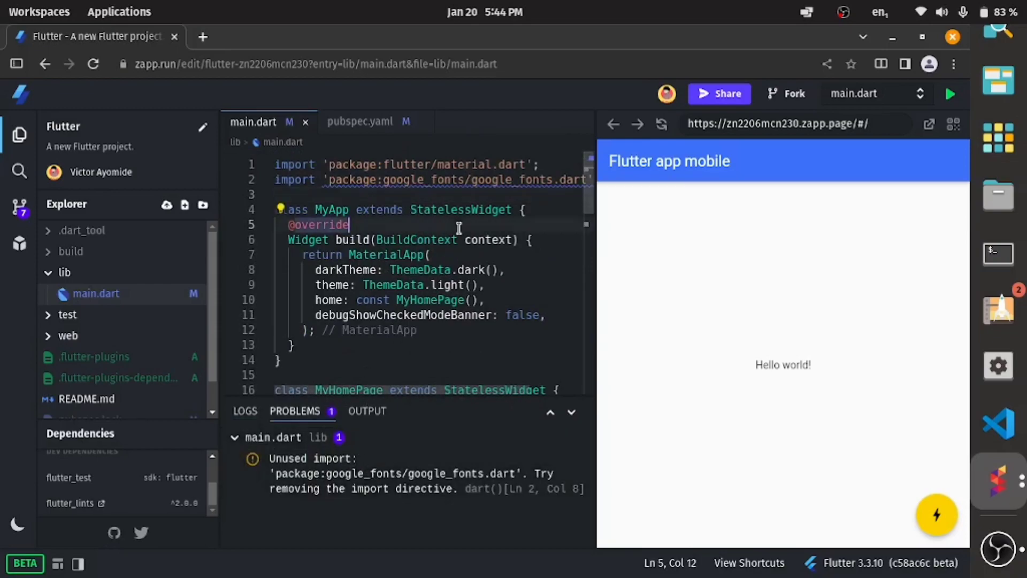
scroll(458, 229, "down", 5)
scroll(458, 229, "down", 4)
scroll(458, 229, "up", 4)
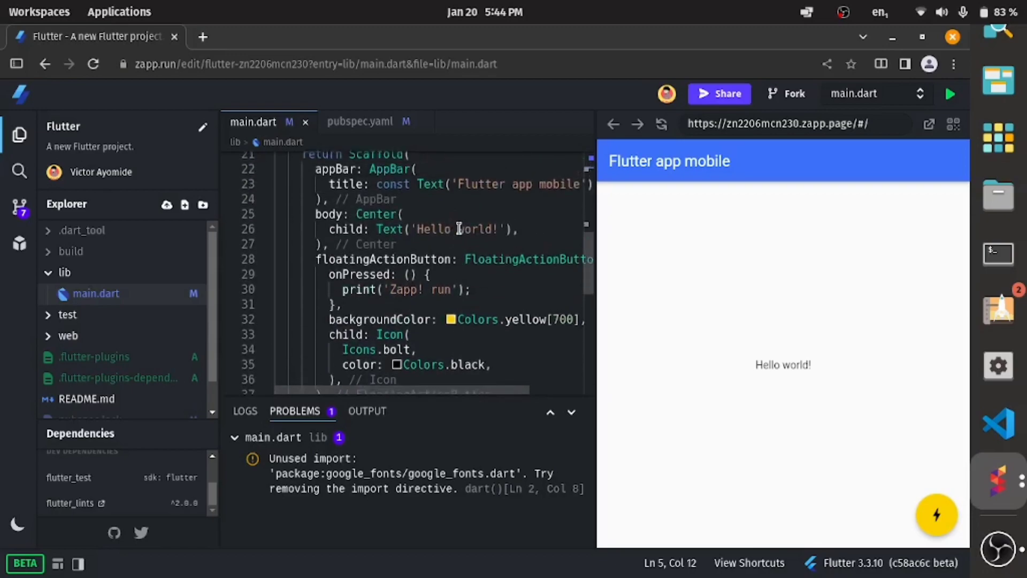
scroll(459, 229, "up", 1)
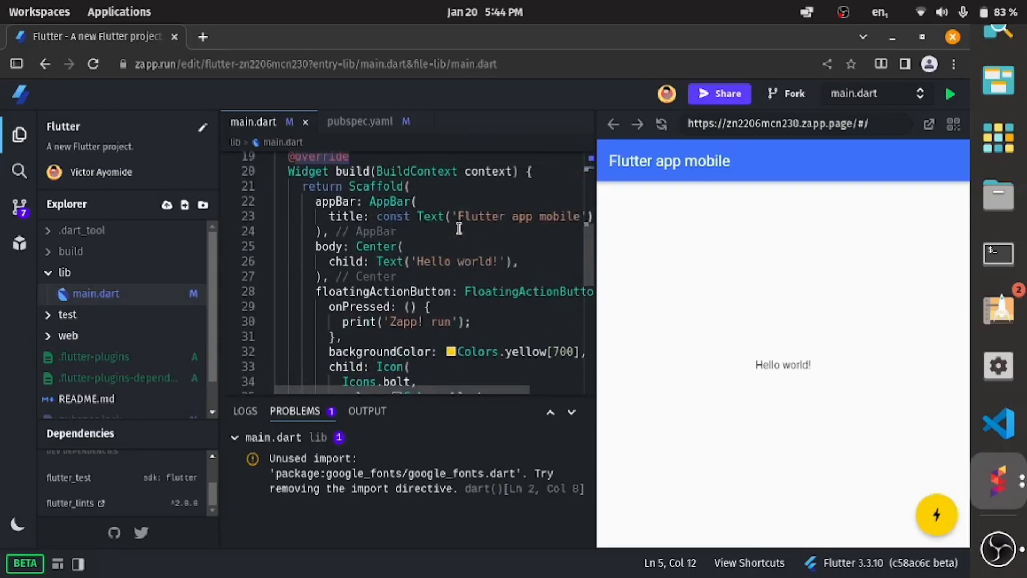
left_click(506, 260)
type(", sty")
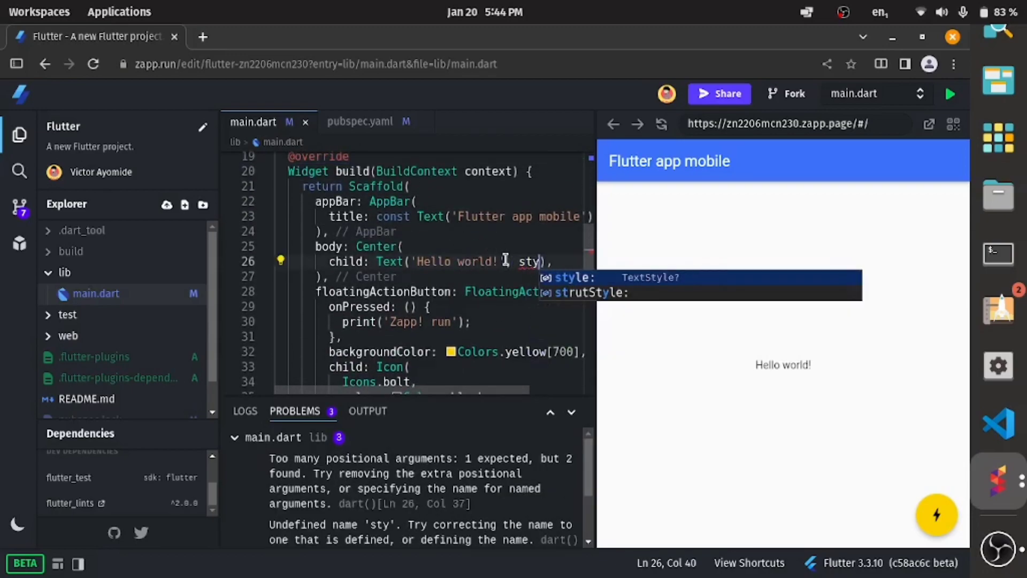
type("le:")
key("Return")
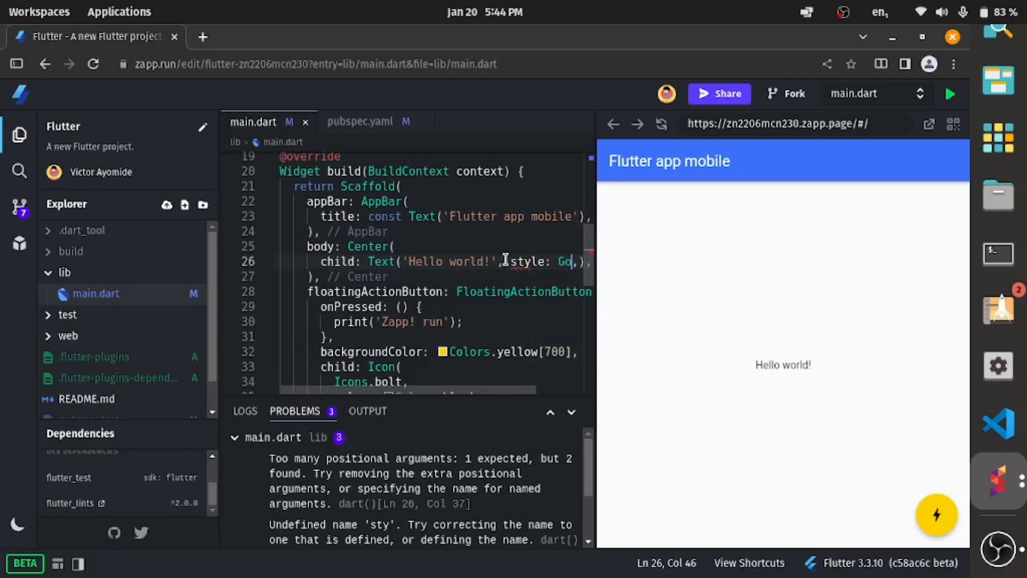
type("GoogleFont")
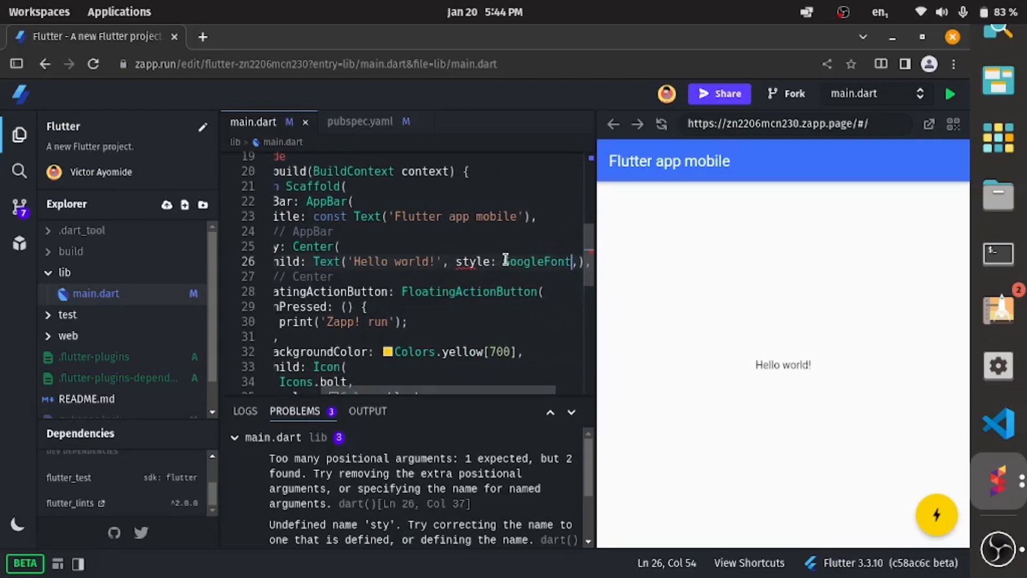
type("s.")
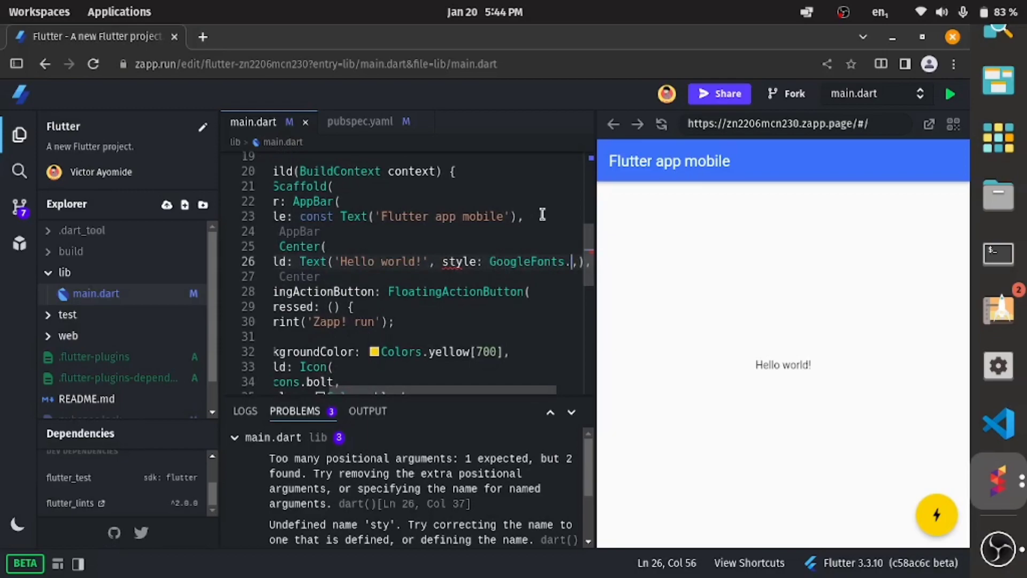
scroll(543, 215, "right", 2)
Complete the style as GoogleFonts.aBeeZee() and rebuild the preview.
left_click(530, 258)
key("ctrl+space")
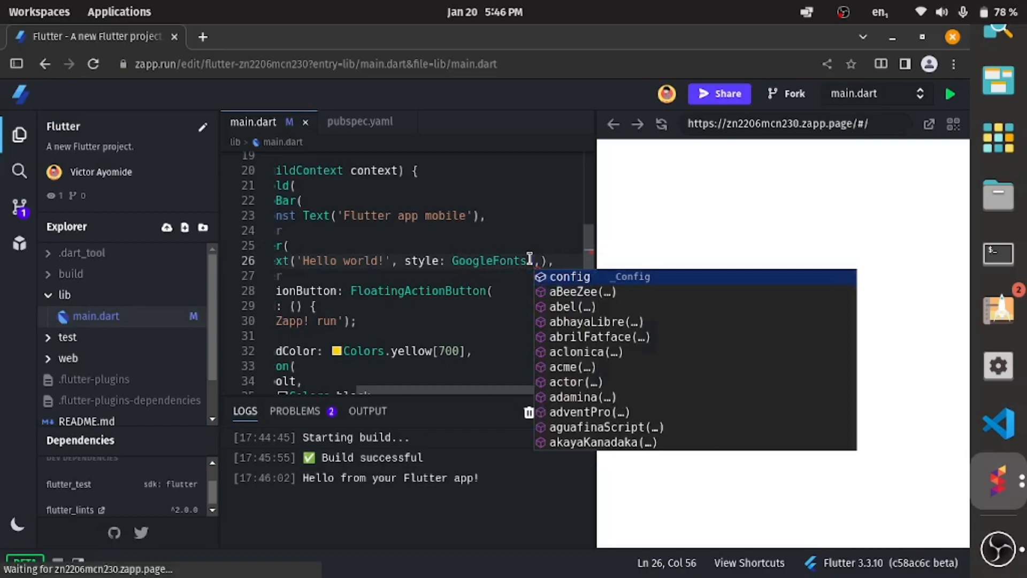
key("Down")
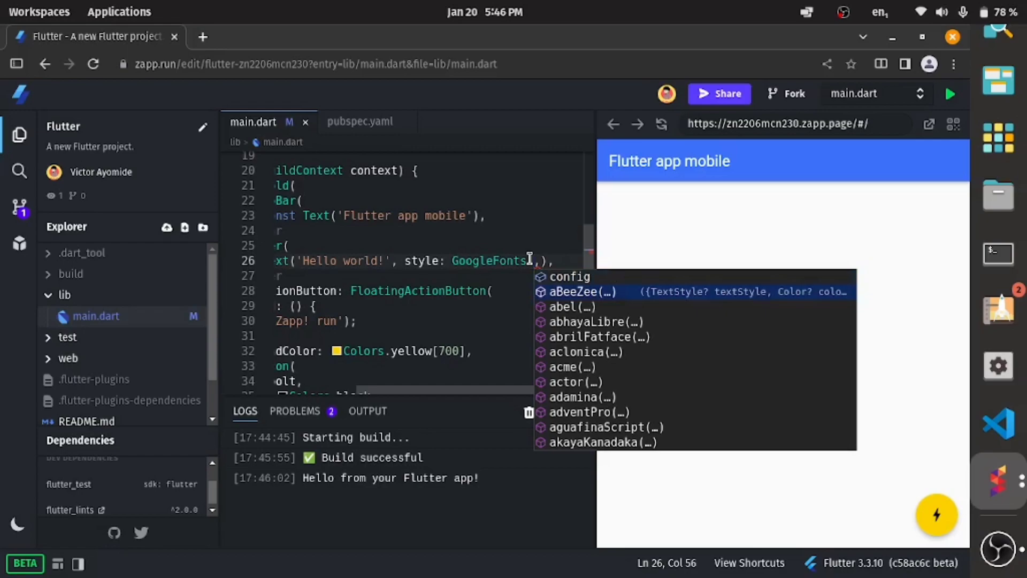
key("Return")
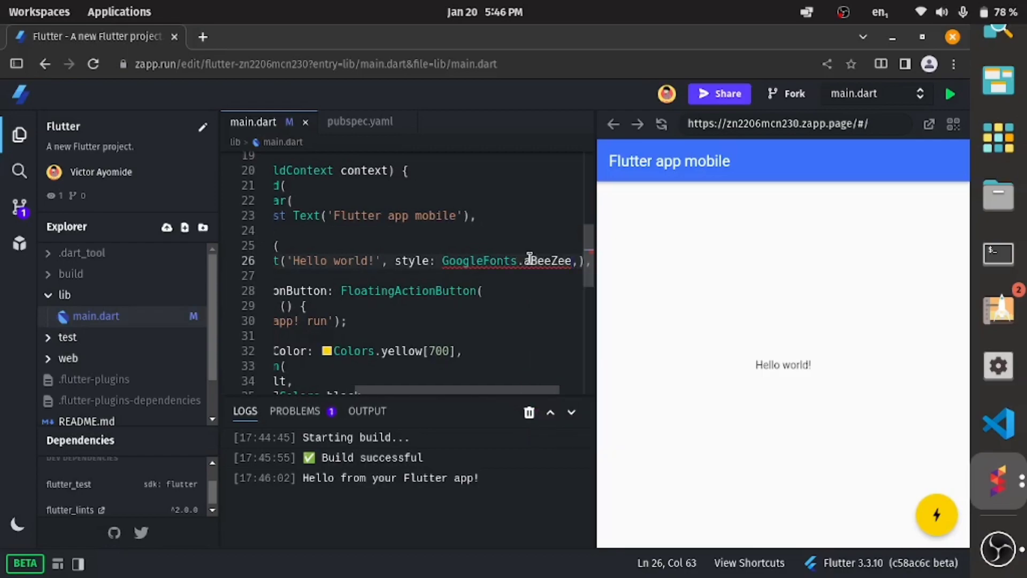
type("(")
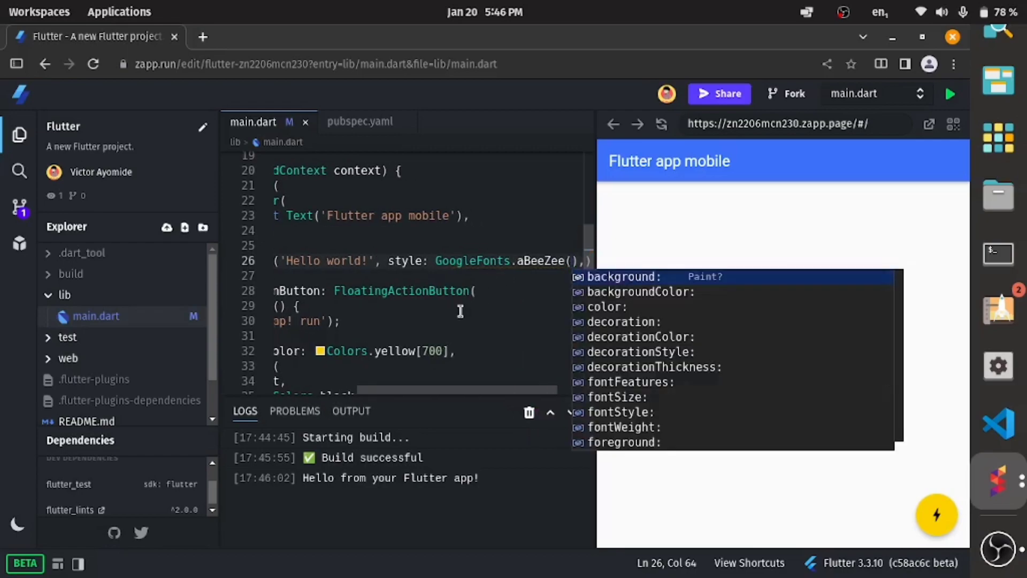
left_click(460, 306)
key("ctrl+s")
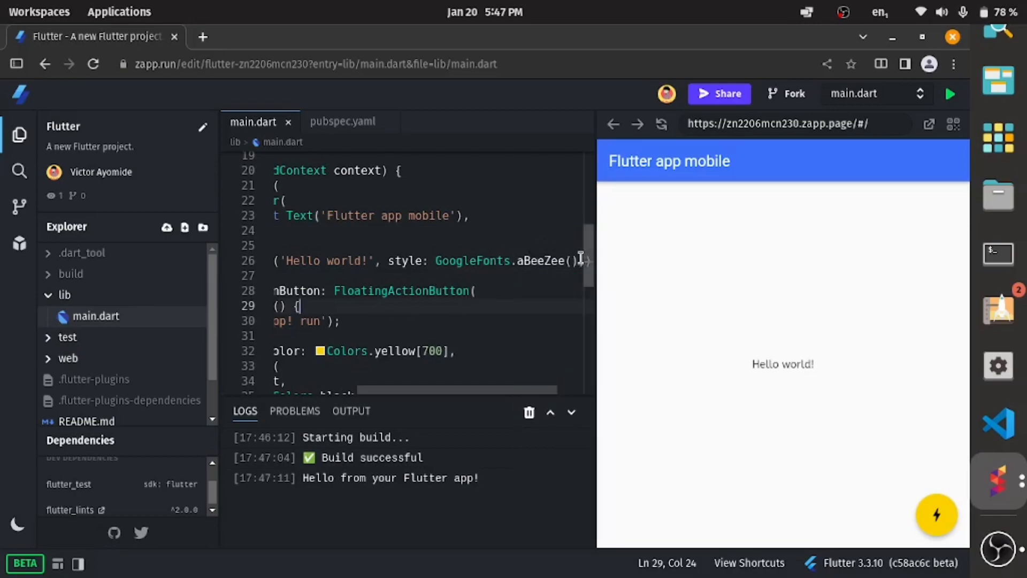
Replace aBeeZee with GoogleFonts.akayaKanadaka() from the font suggestions.
left_click(576, 260)
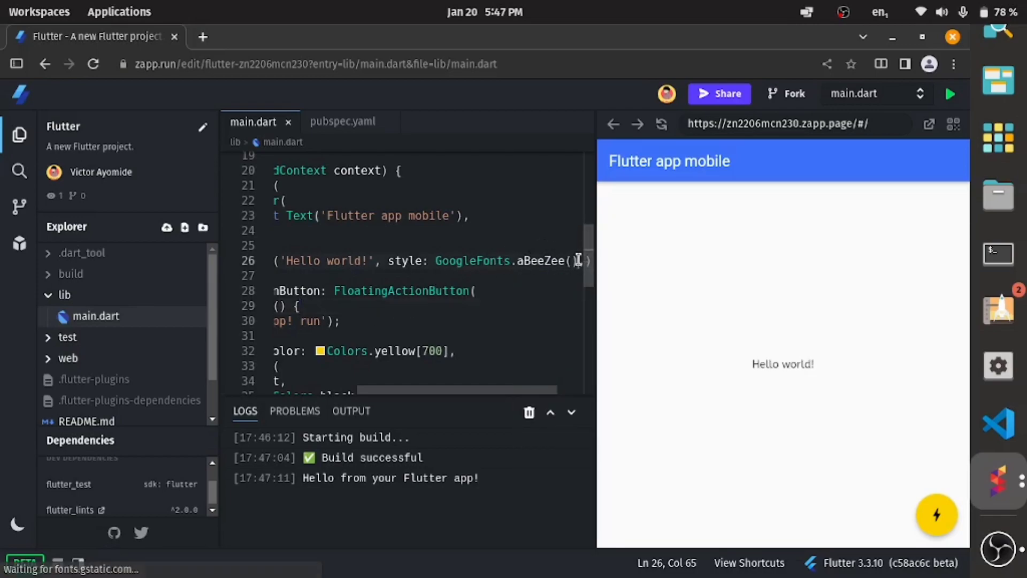
key("BackSpace")
key("BackSpace")
key("BackSpace")
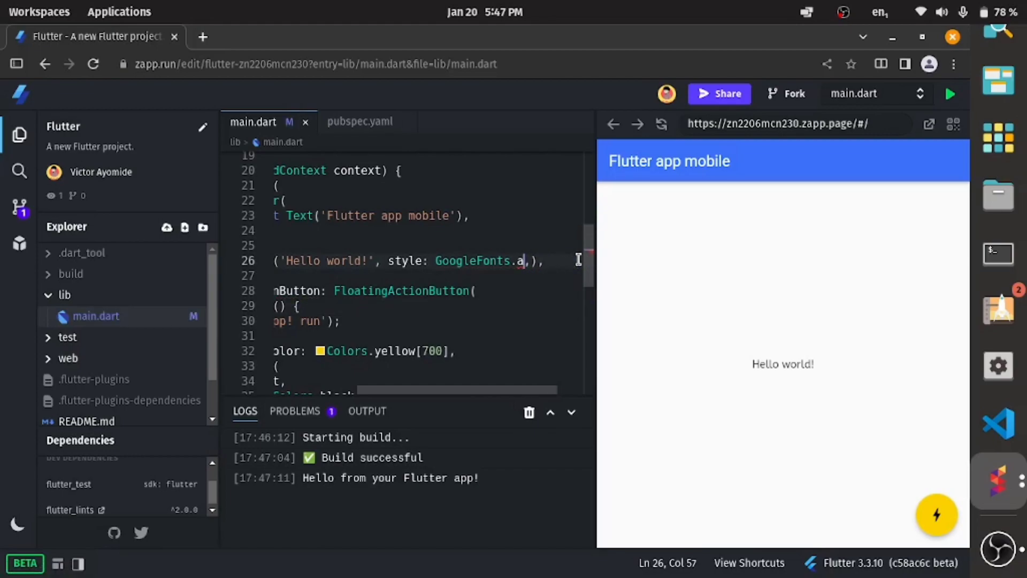
key("ctrl+space")
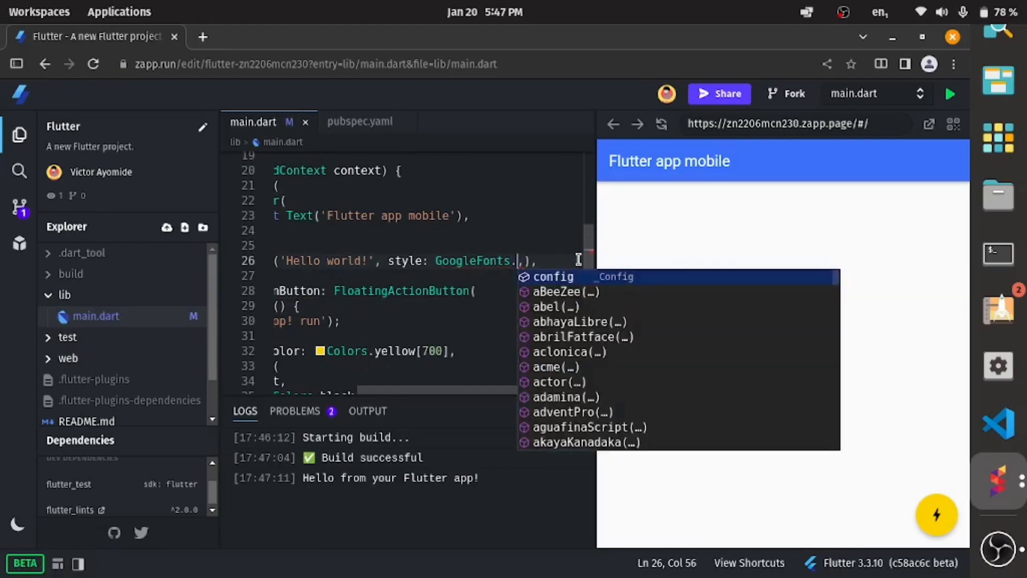
key("Down")
key("Down")
key("Down")
key("Down")
key("Down")
key("Down")
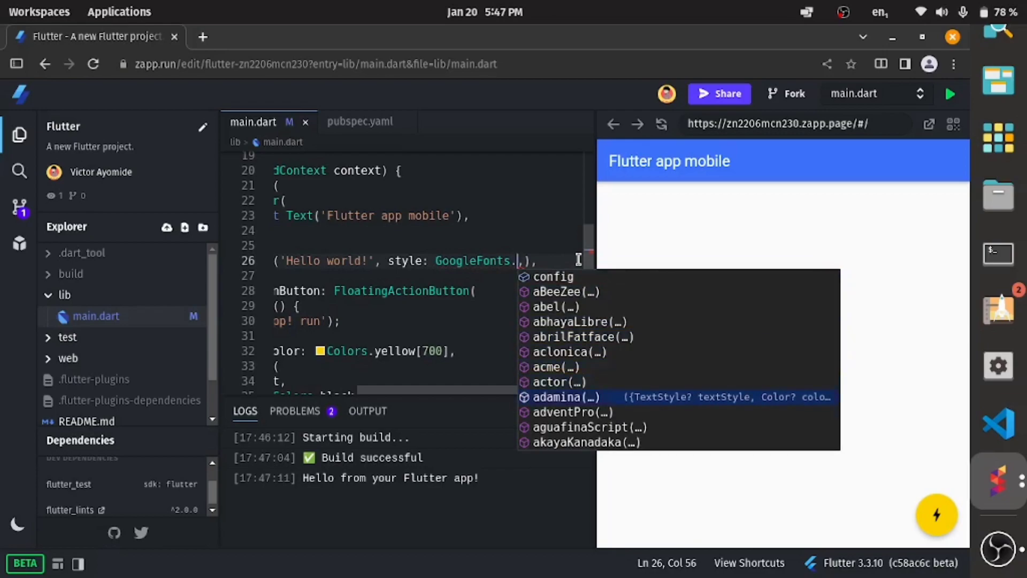
key("Down")
key("Down")
key("Down")
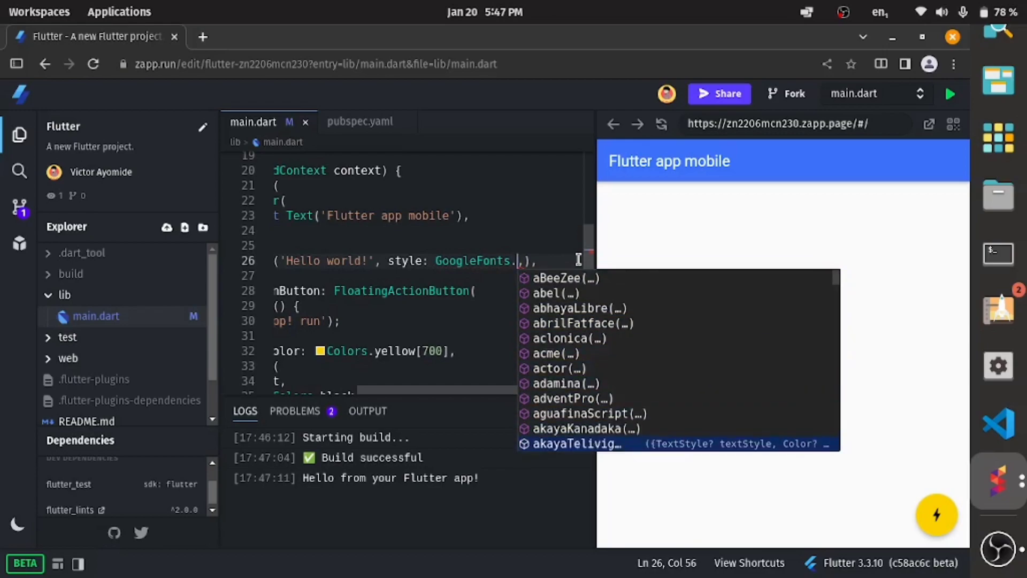
key("Return")
left_click(448, 306)
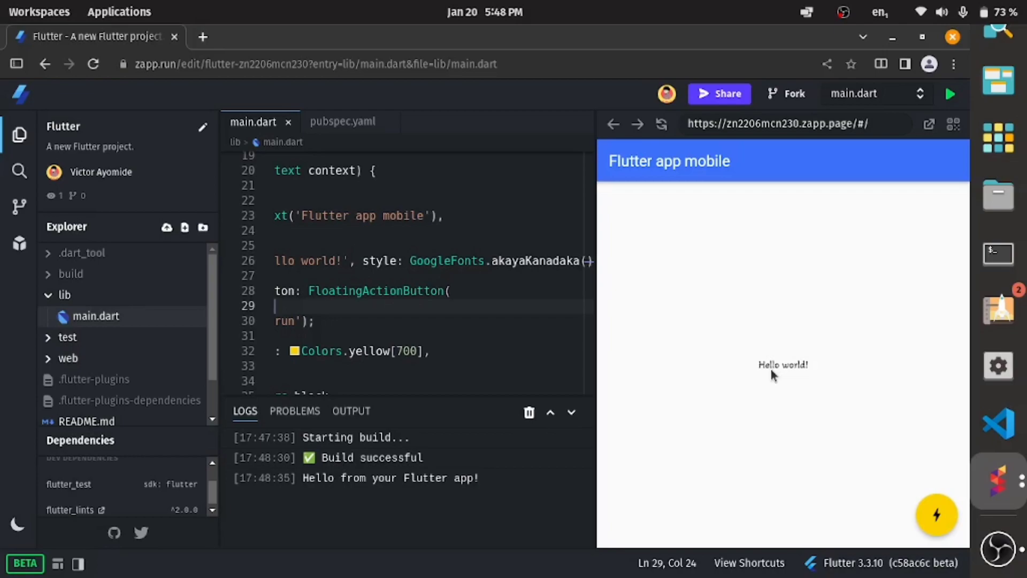
View the Sandbox Environment details and start forking the Flutter project into a new copy.
left_click(20, 245)
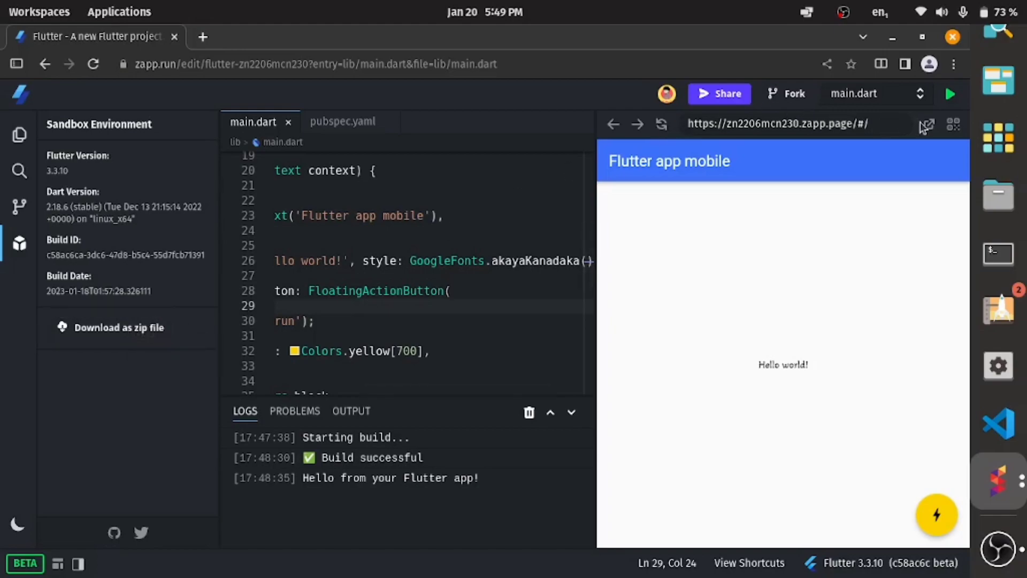
left_click(788, 93)
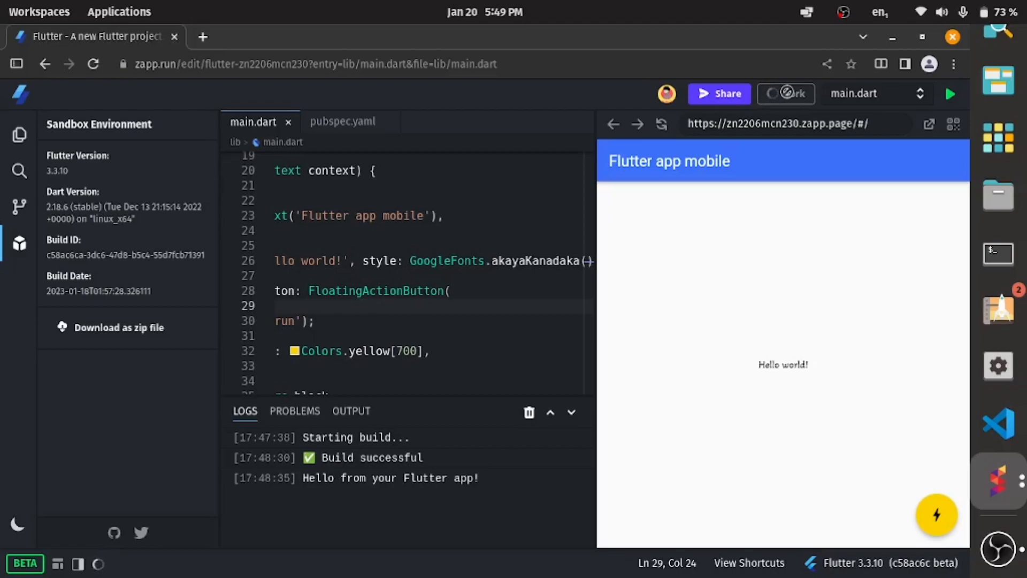